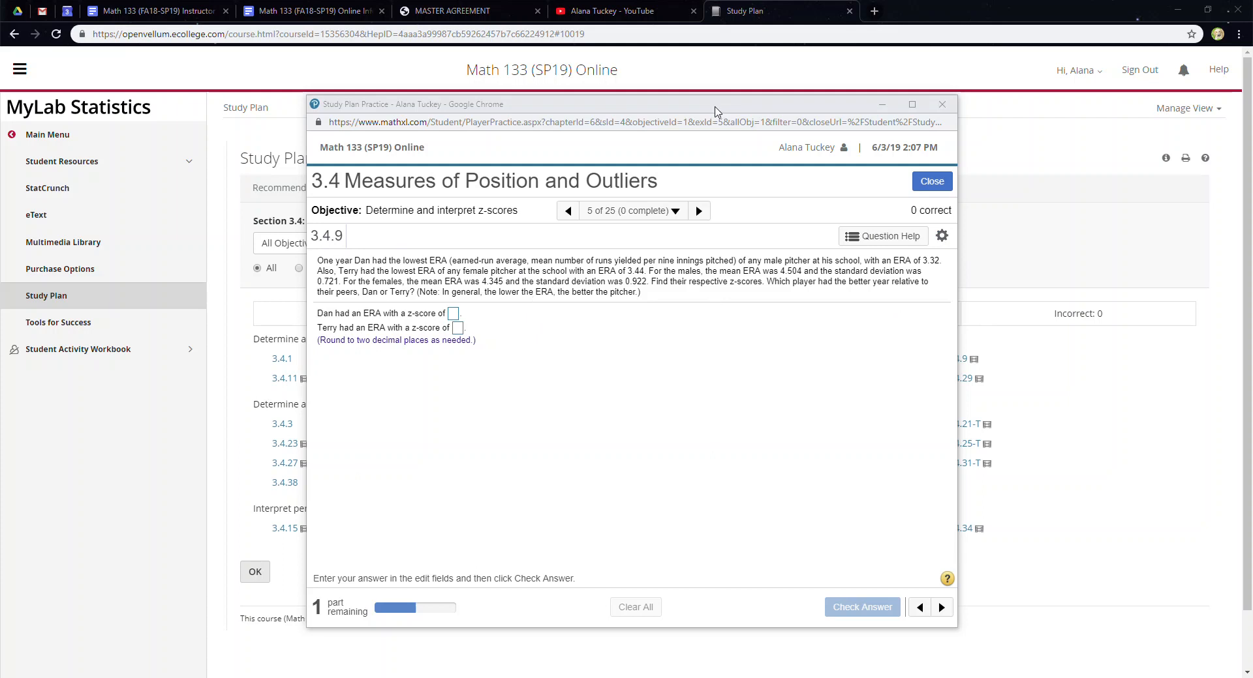
# Restore the problem 3.4.9 practice window from the taskbar and maximize it.
pyautogui.click(881, 104)
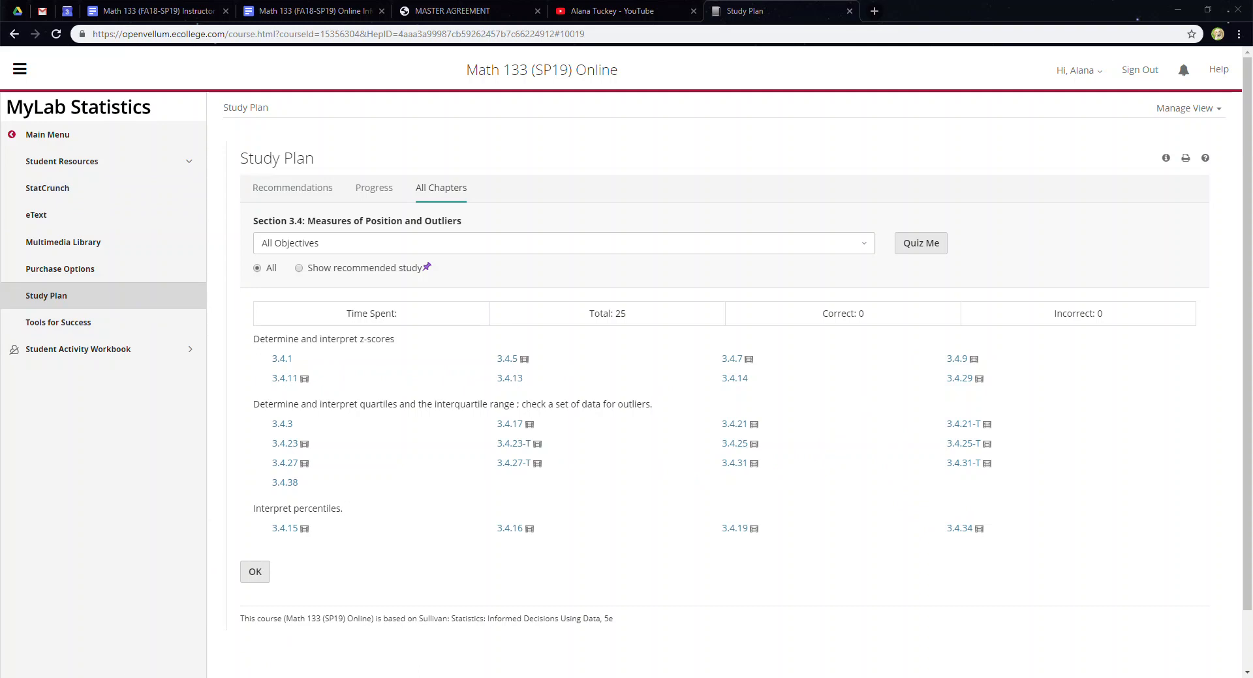
pyautogui.click(210, 637)
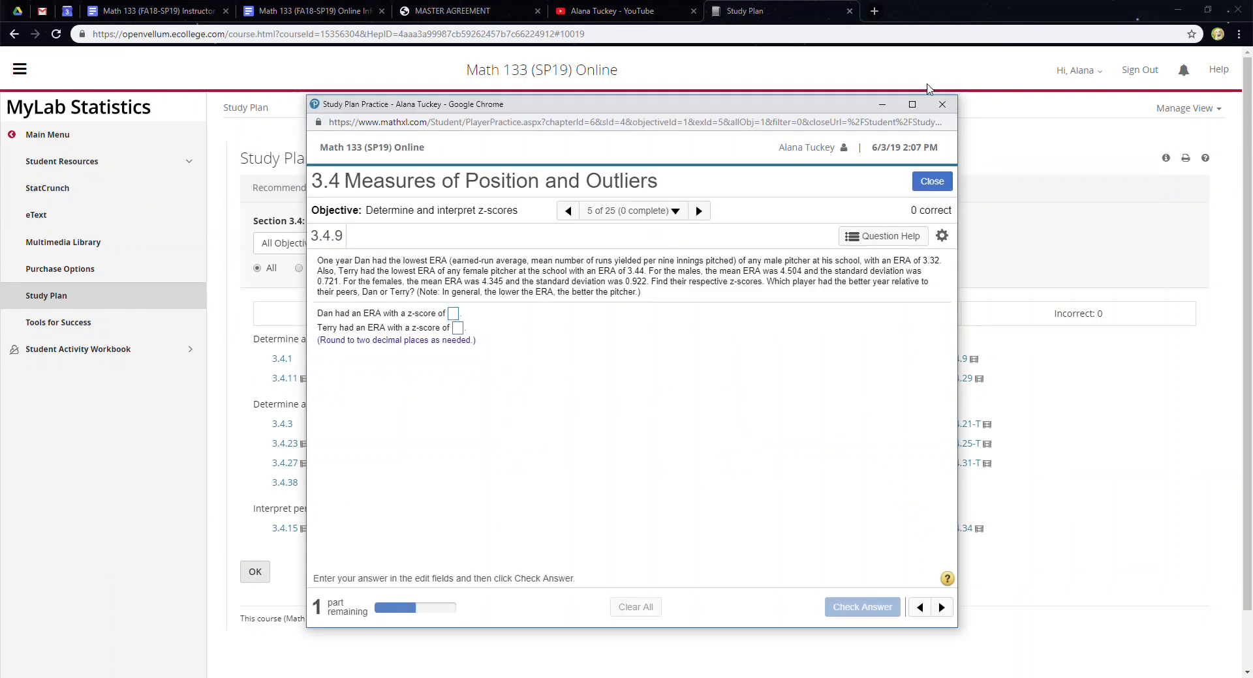
pyautogui.click(912, 105)
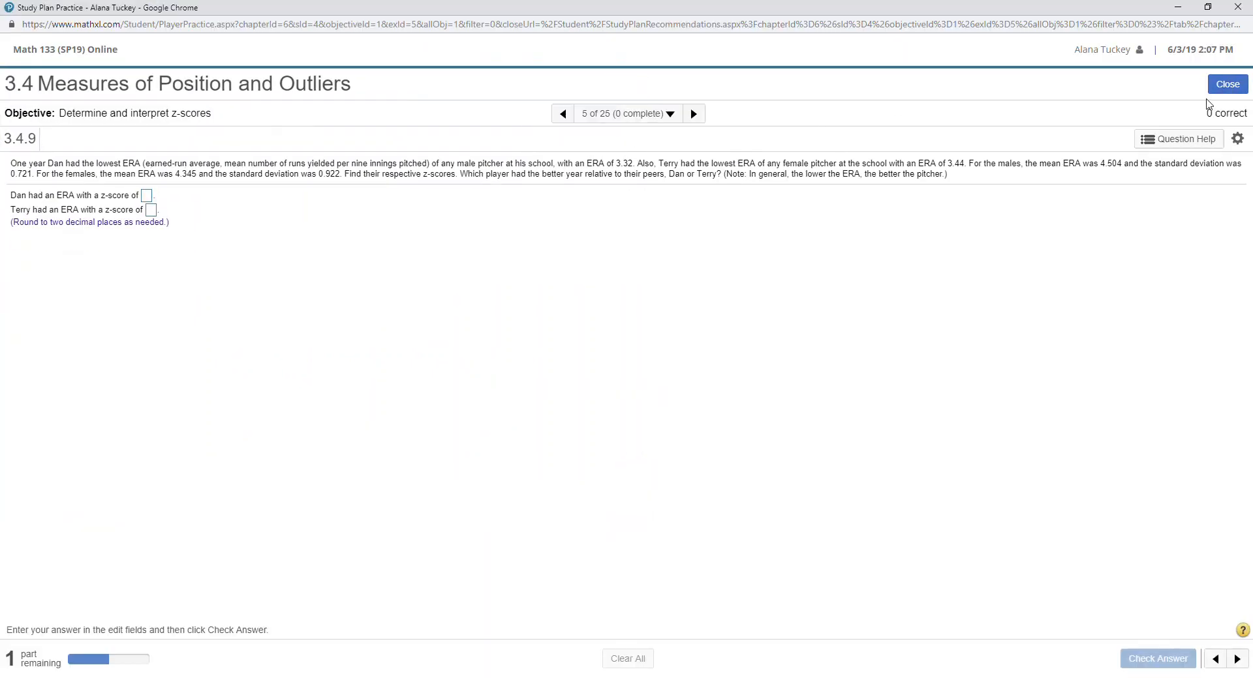
# Open the worked example from Question Help and move its dialog to the upper left.
pyautogui.click(1177, 139)
pyautogui.click(1135, 182)
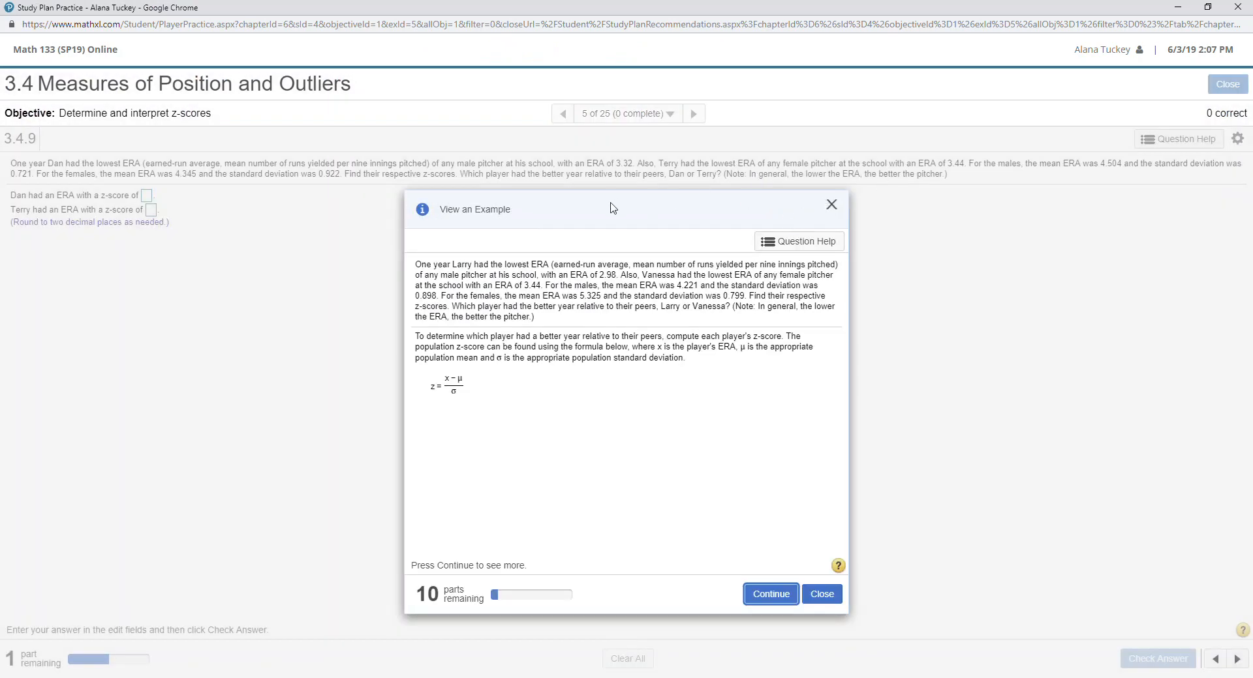
pyautogui.moveTo(613, 209); pyautogui.dragTo(465, 146)
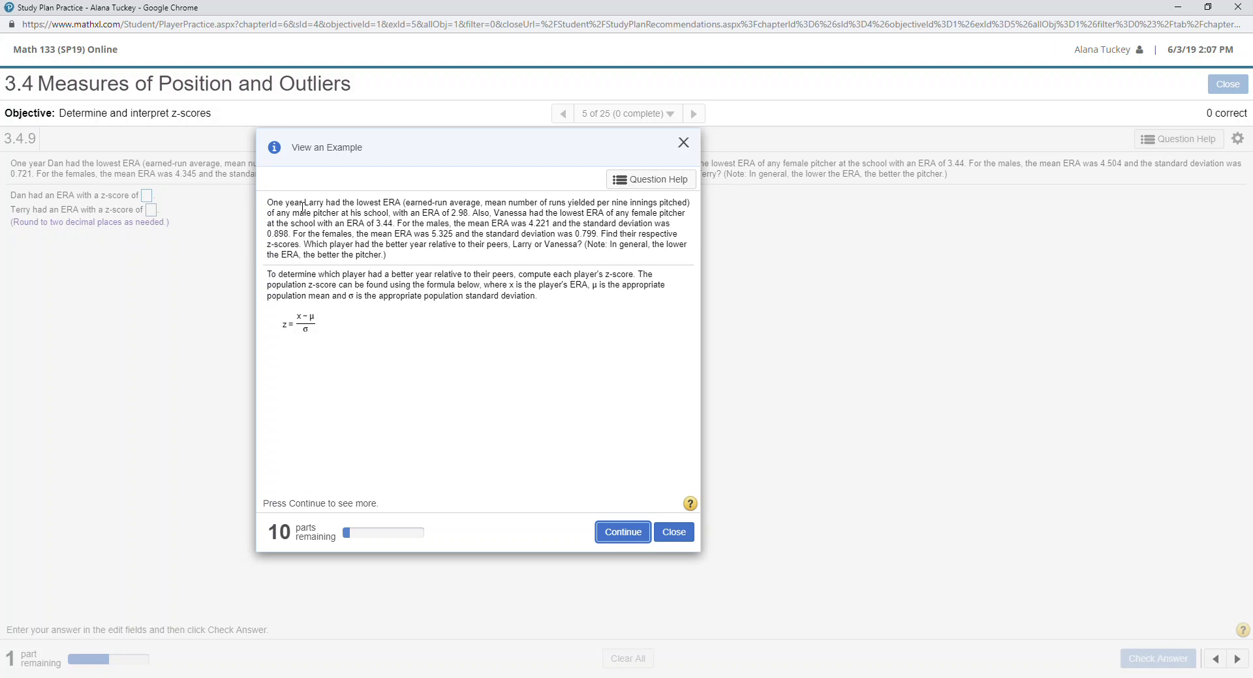
# Highlight the sentence about Vanessa's ERA, then clear the highlight.
pyautogui.click(477, 213)
pyautogui.moveTo(476, 218); pyautogui.dragTo(476, 224)
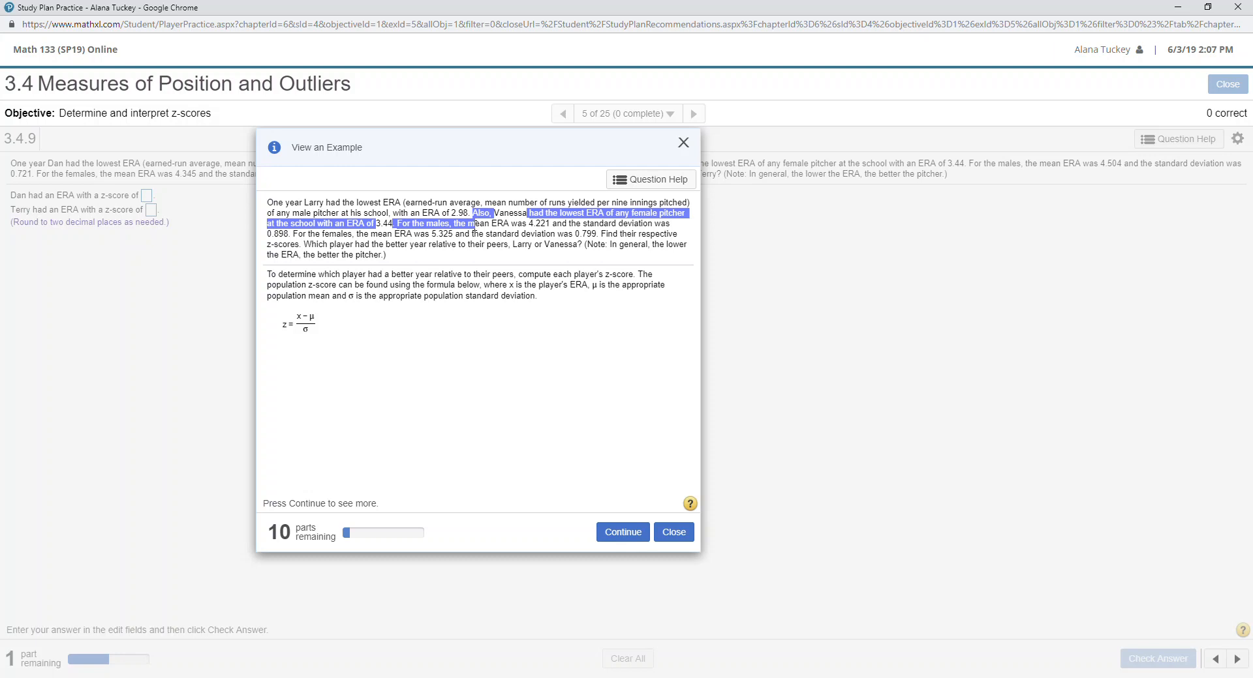
pyautogui.click(429, 246)
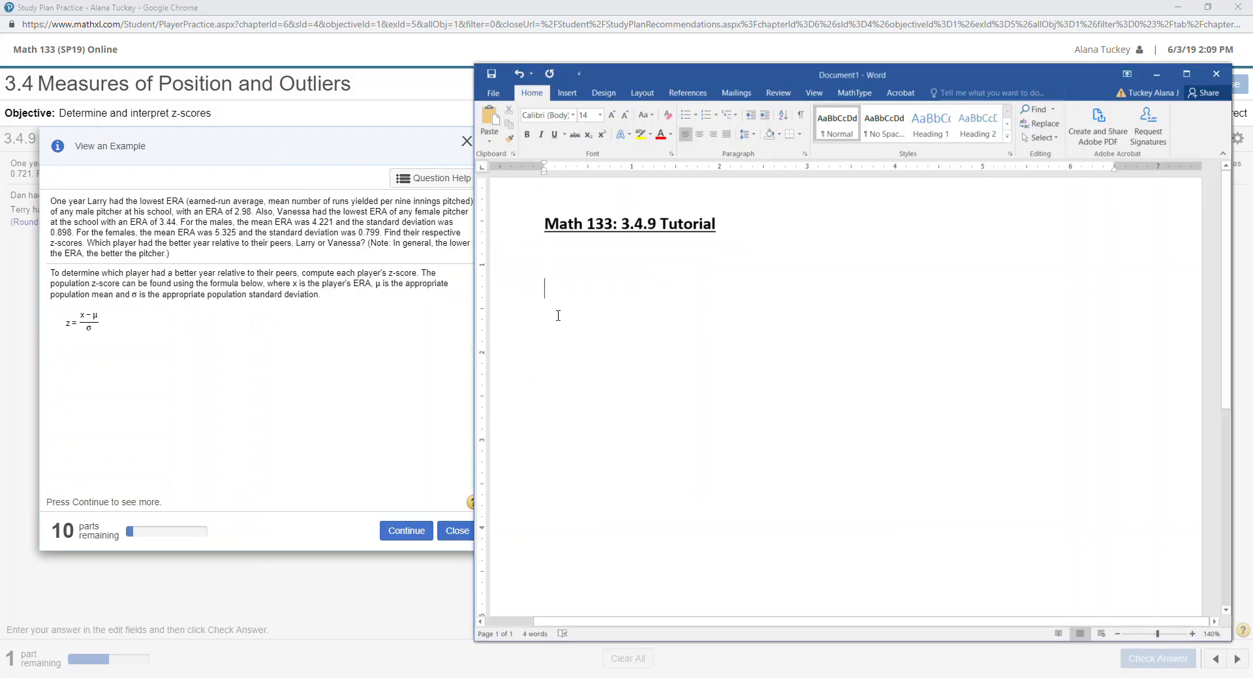
# Type the label 'Larry's Z-score' under the title and make it bold.
pyautogui.write("Larry's")
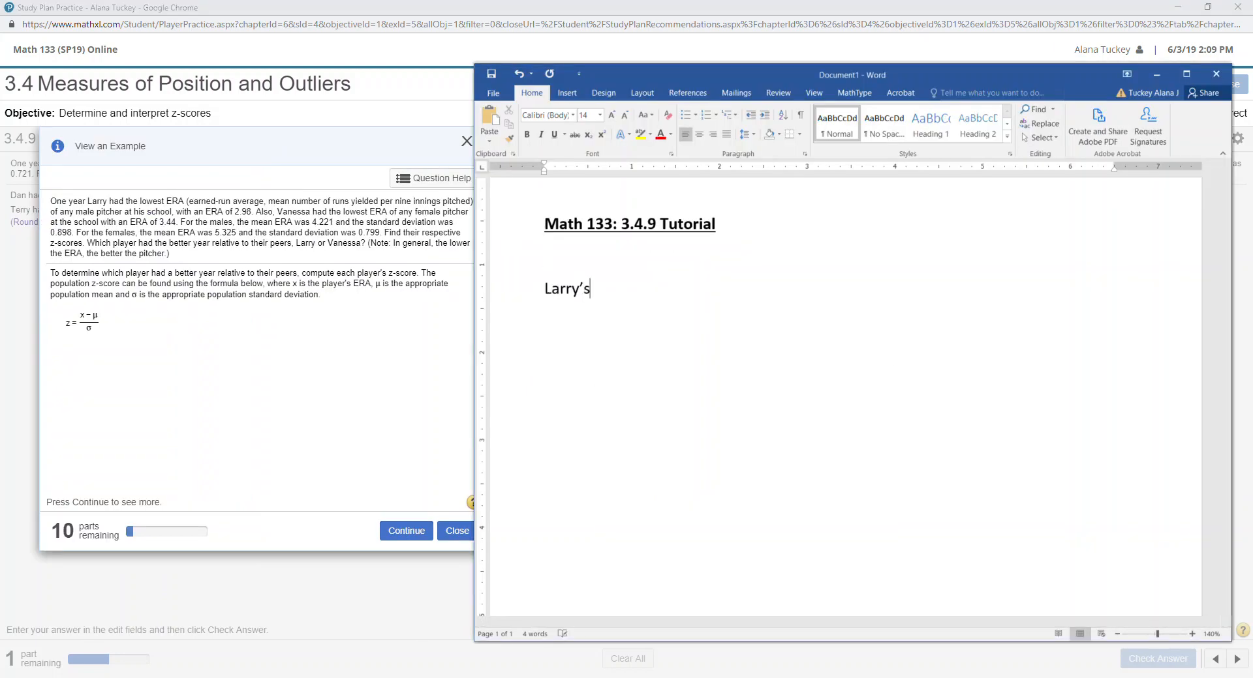
pyautogui.write(' Z-score:')
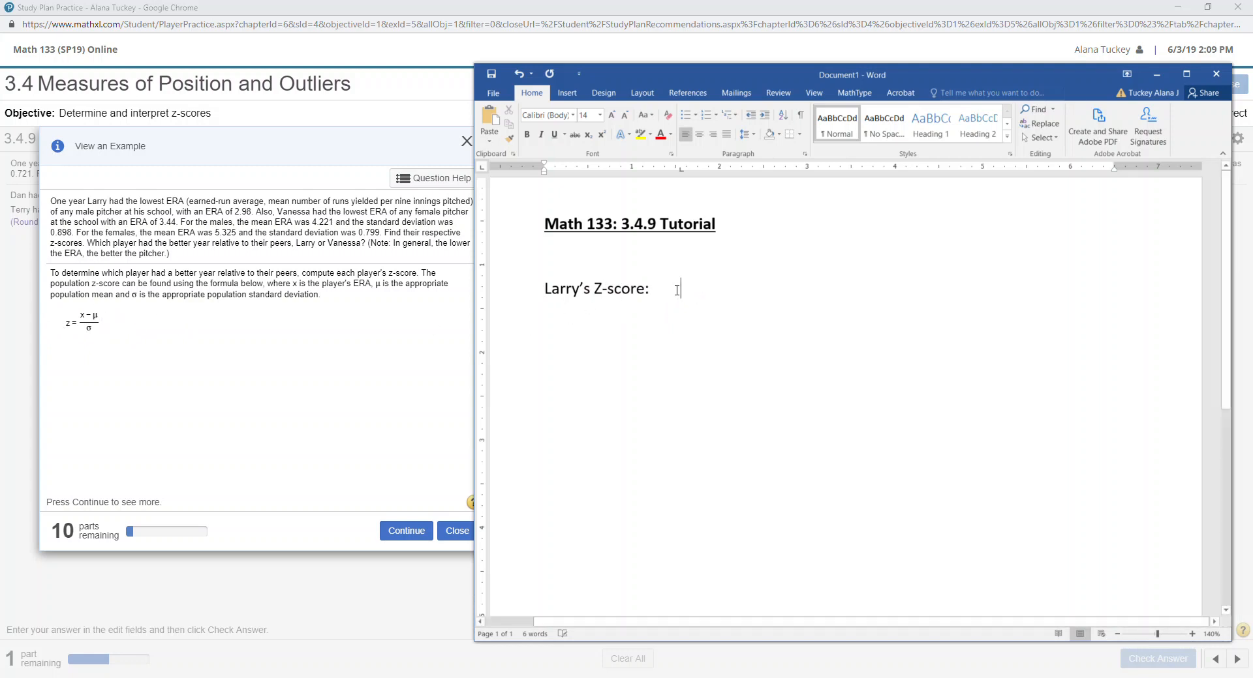
pyautogui.hotkey('ctrl', 'z')
pyautogui.click(503, 288)
pyautogui.hotkey('ctrl', 'b')
pyautogui.click(678, 293)
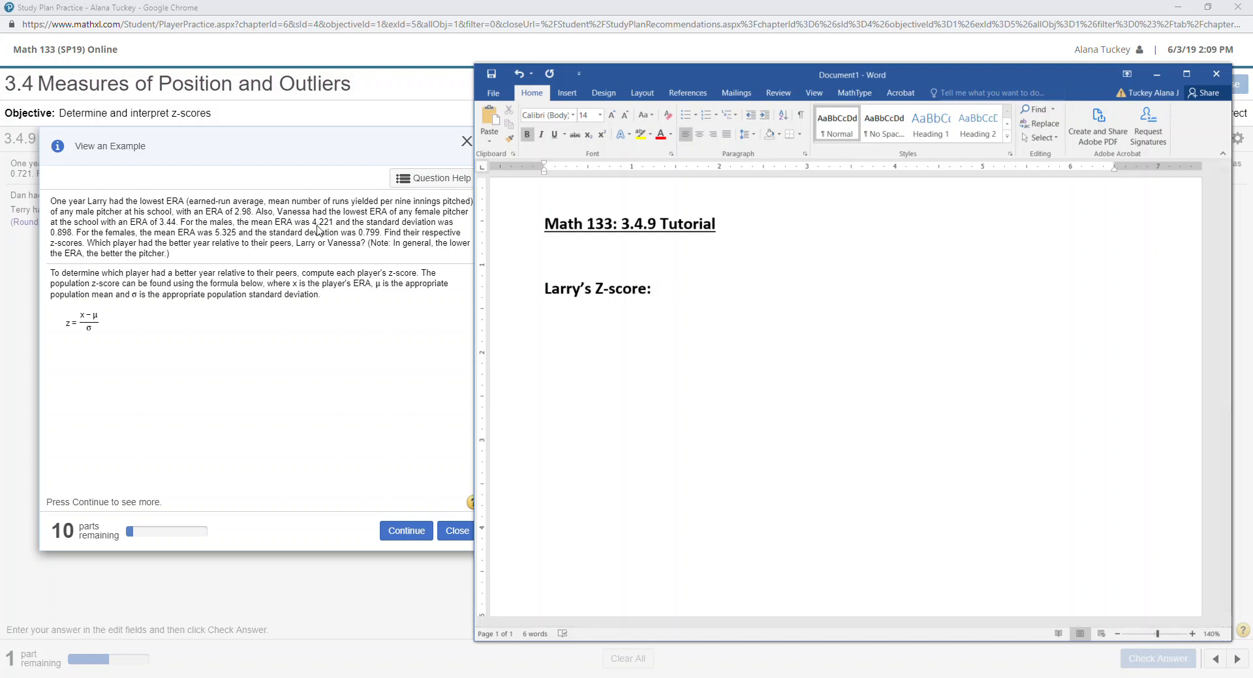
# Insert an inline MathType equation reading z = (x − μ)/σ.
pyautogui.click(856, 94)
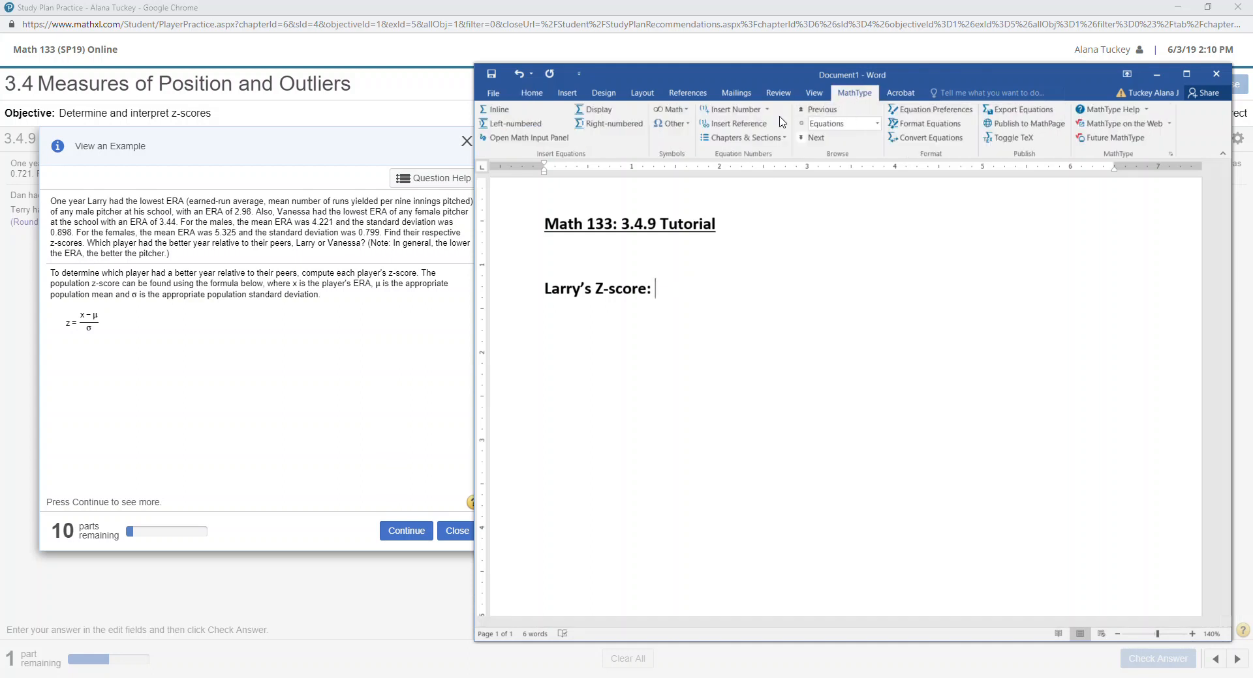
pyautogui.click(497, 110)
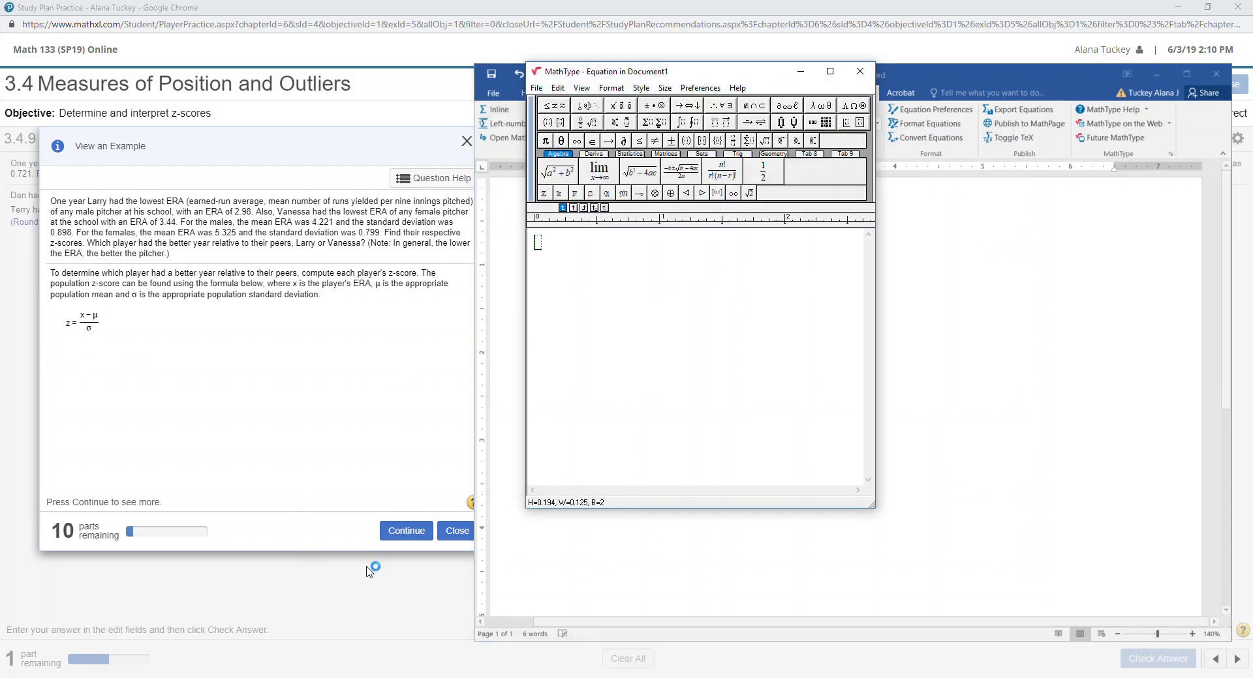
pyautogui.write('z=')
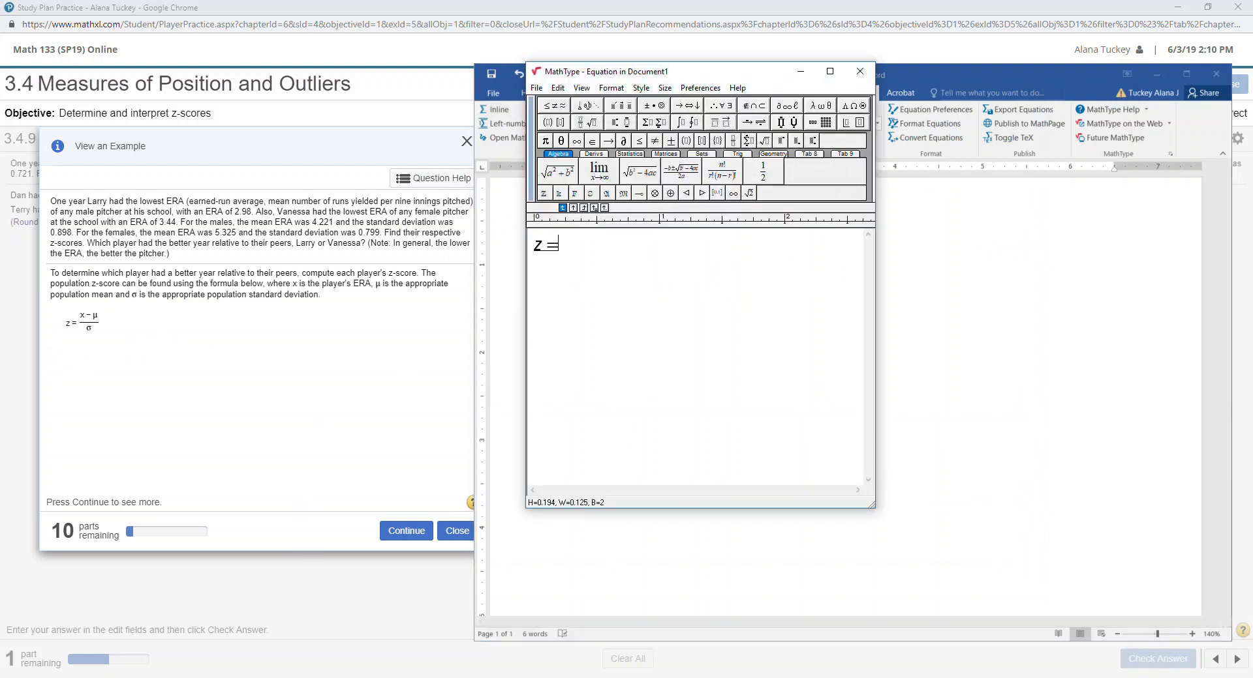
pyautogui.hotkey('ctrl', 'f')
pyautogui.write('x-')
pyautogui.hotkey('ctrl', 'g')
pyautogui.write('m')
pyautogui.hotkey('ctrl', 'g')
pyautogui.write('s')
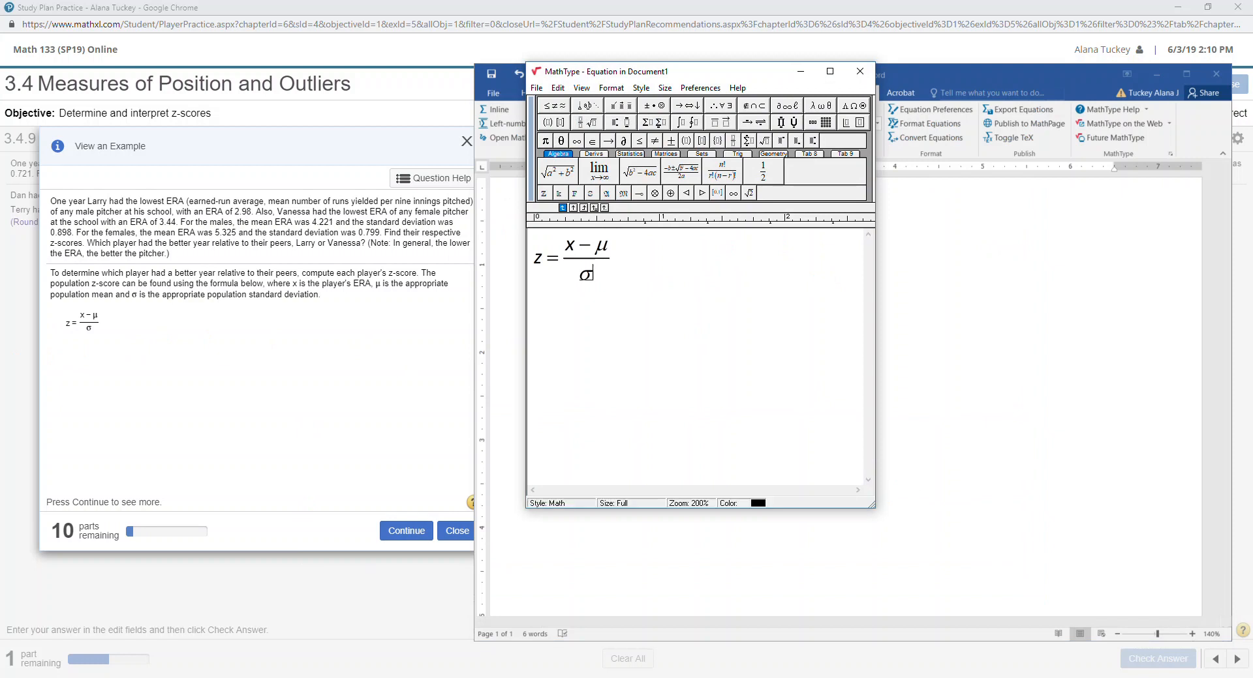
# Add a trailing equals sign and L subscripts on z, x, μ and σ.
pyautogui.moveTo(877, 504); pyautogui.dragTo(990, 515)
pyautogui.click(645, 269)
pyautogui.write('=')
pyautogui.click(542, 269)
pyautogui.hotkey('ctrl', 'l')
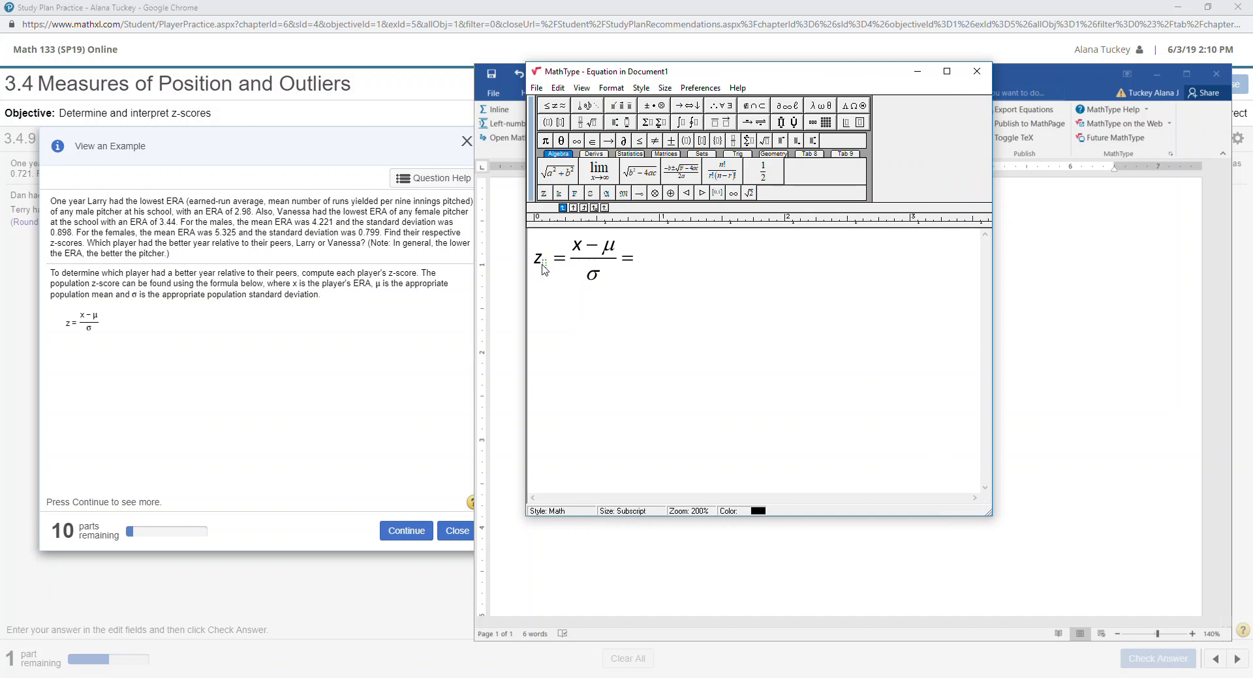
pyautogui.click(603, 289)
pyautogui.click(582, 248)
pyautogui.hotkey('ctrl', 'l')
pyautogui.write('L')
pyautogui.hotkey('ctrl', 'l')
pyautogui.write('L')
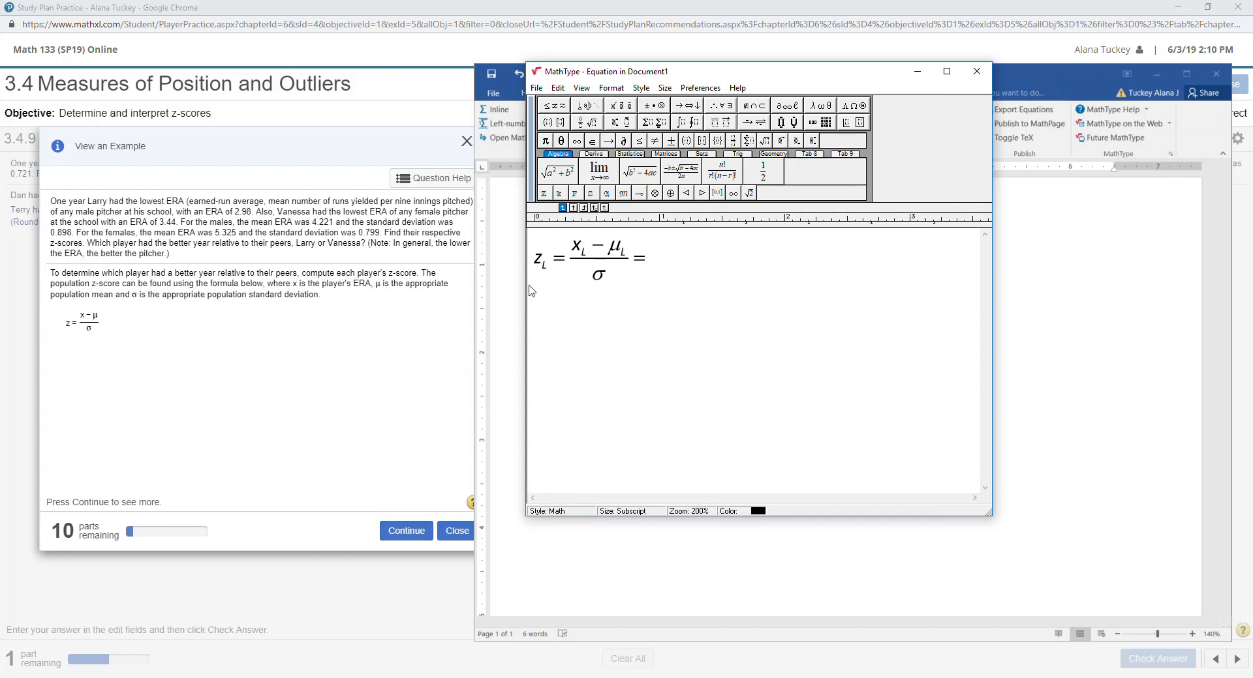
pyautogui.click(619, 286)
pyautogui.click(601, 281)
pyautogui.hotkey('ctrl', 'l')
pyautogui.write('L')
pyautogui.click(661, 268)
# Append Larry's values as the fraction (2.98 − 4.221)/0.898.
pyautogui.moveTo(638, 253); pyautogui.dragTo(512, 251)
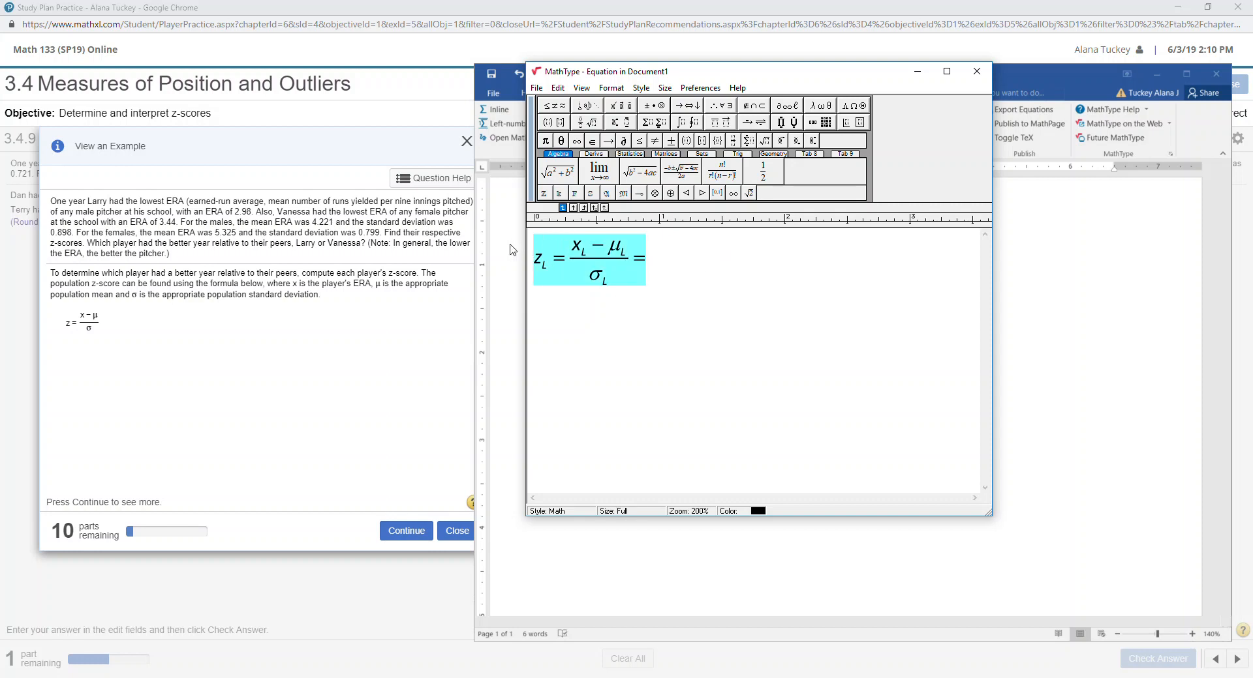
pyautogui.click(657, 269)
pyautogui.hotkey('ctrl', 'f')
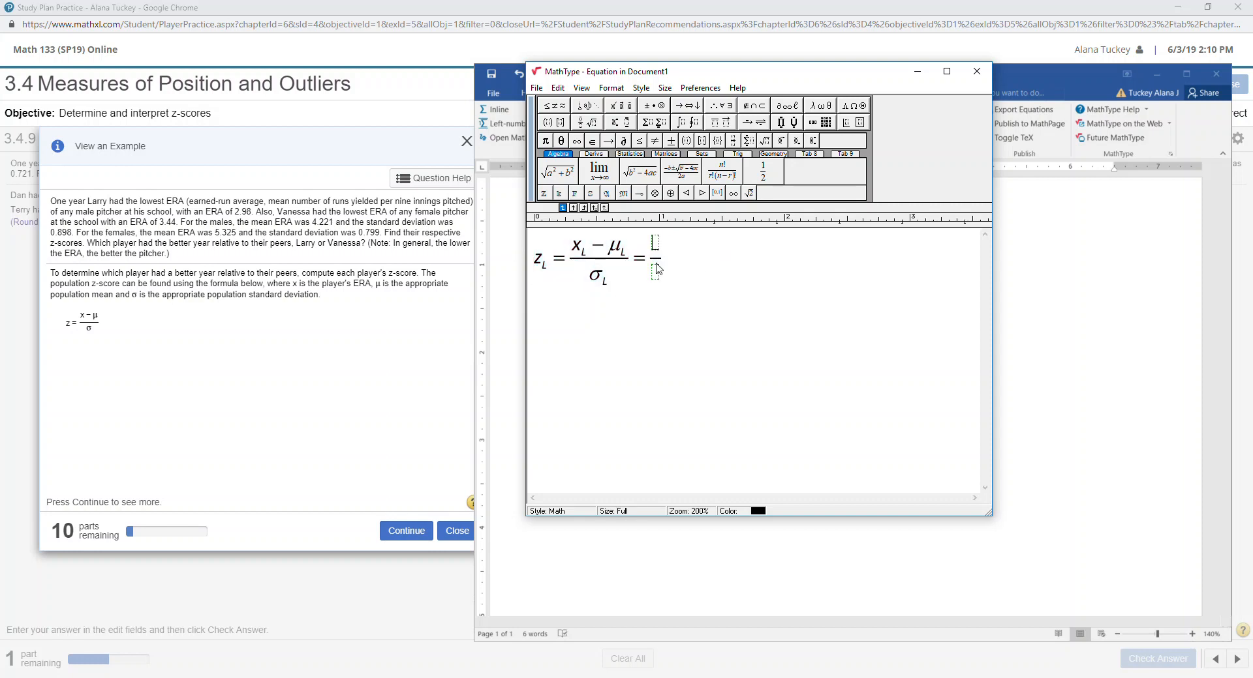
pyautogui.write('2.98-4.221')
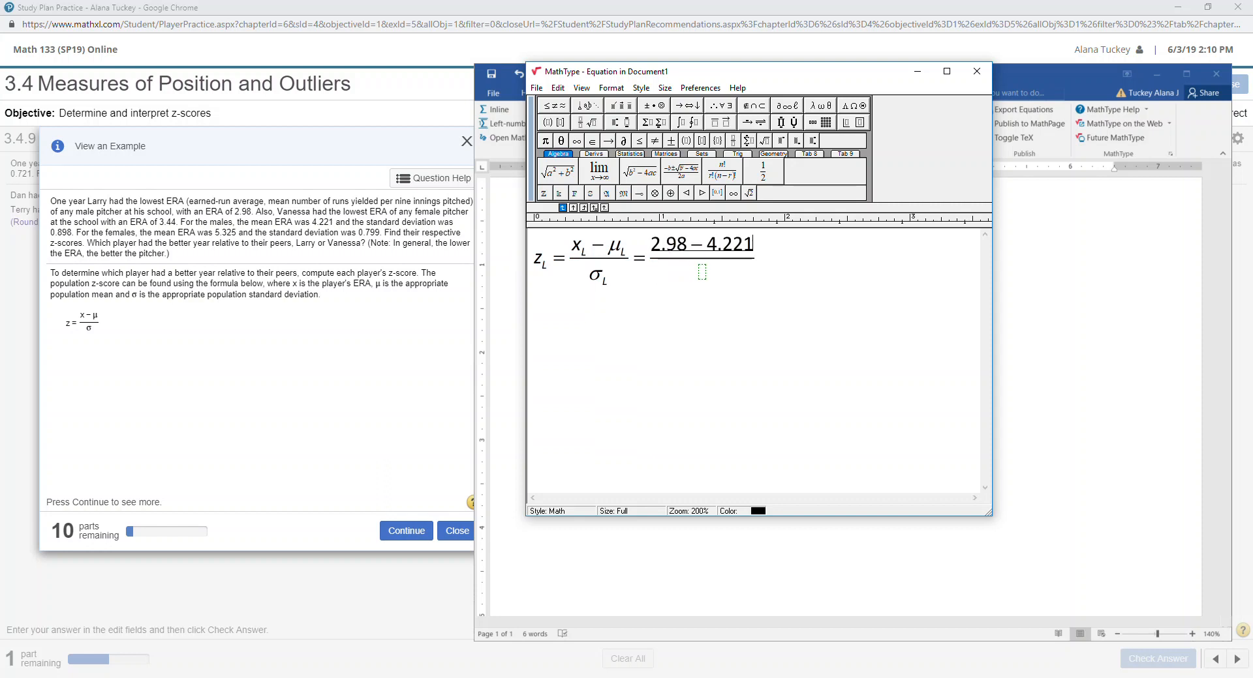
pyautogui.press('Tab')
pyautogui.write('0.898')
pyautogui.click(827, 260)
# Bring up TI-SmartView, resize its window, and clear the calculator screen.
pyautogui.click(208, 677)
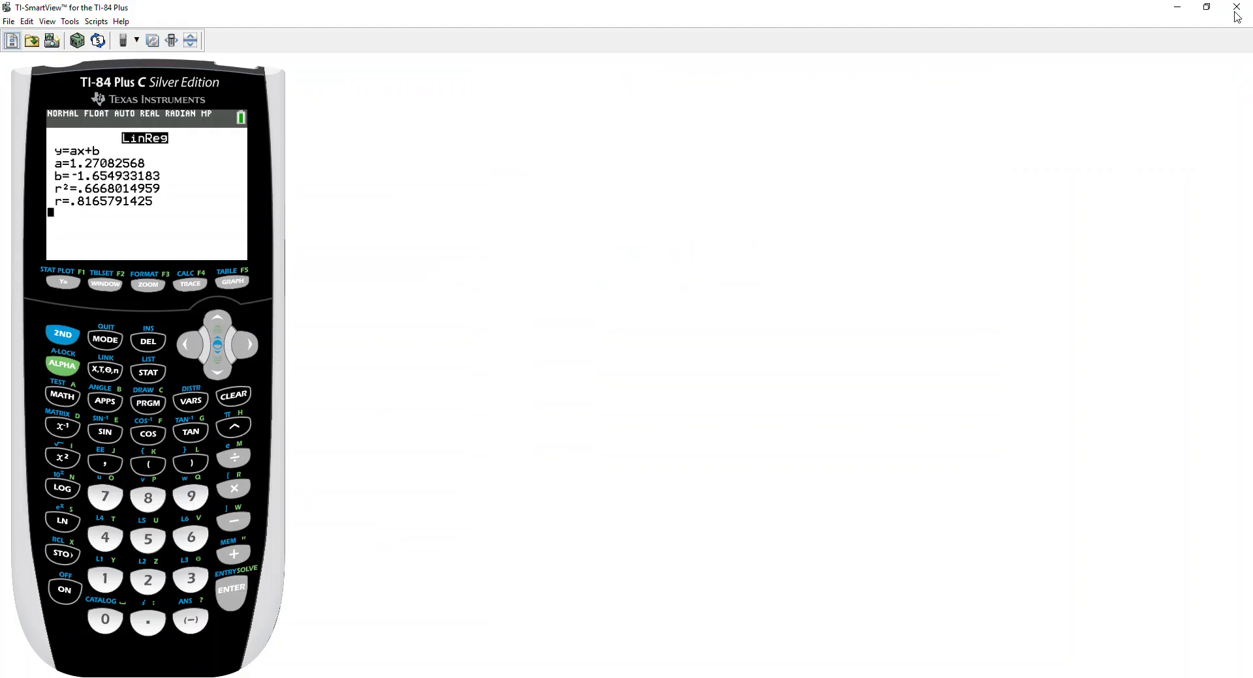
pyautogui.click(1212, 9)
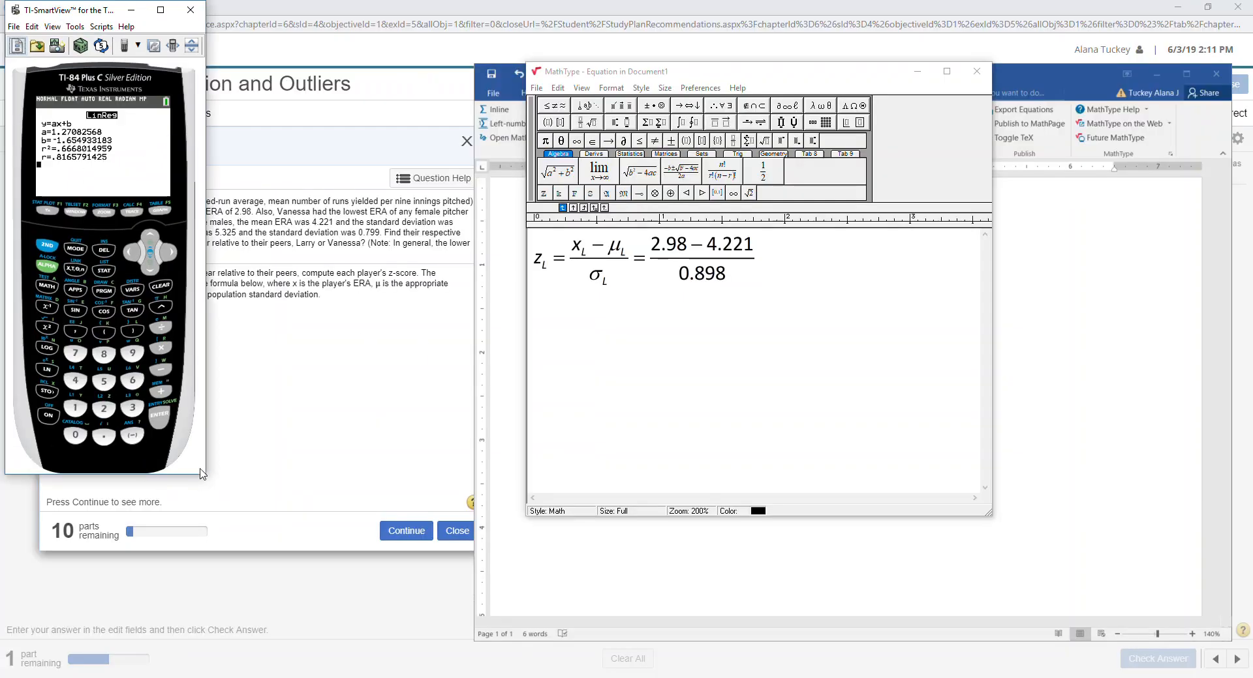
pyautogui.moveTo(205, 481); pyautogui.dragTo(359, 587)
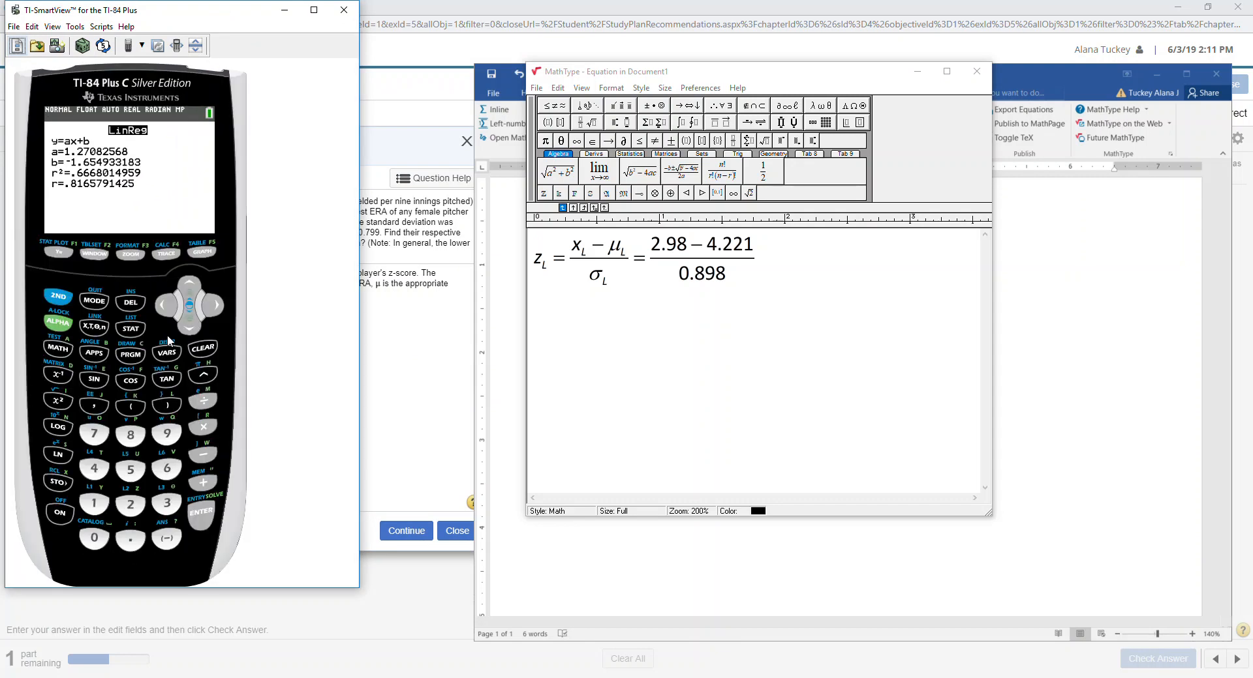
pyautogui.moveTo(359, 590); pyautogui.dragTo(385, 633)
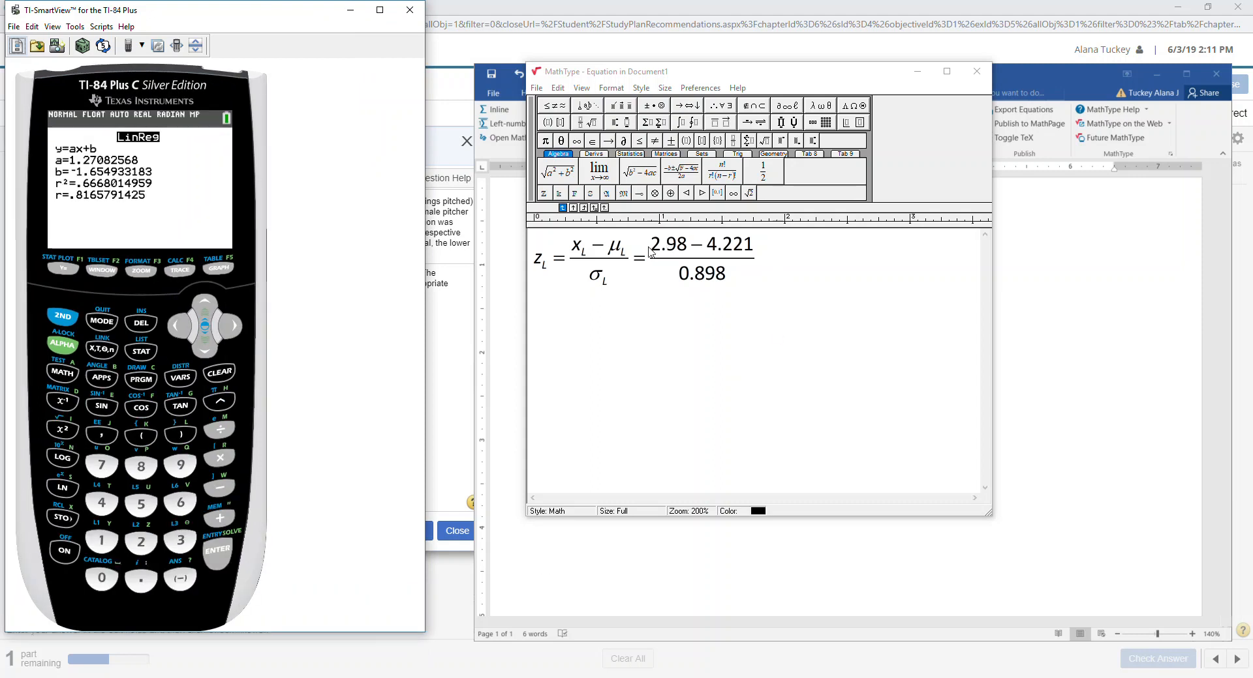
pyautogui.click(655, 251)
pyautogui.moveTo(656, 252); pyautogui.dragTo(751, 249)
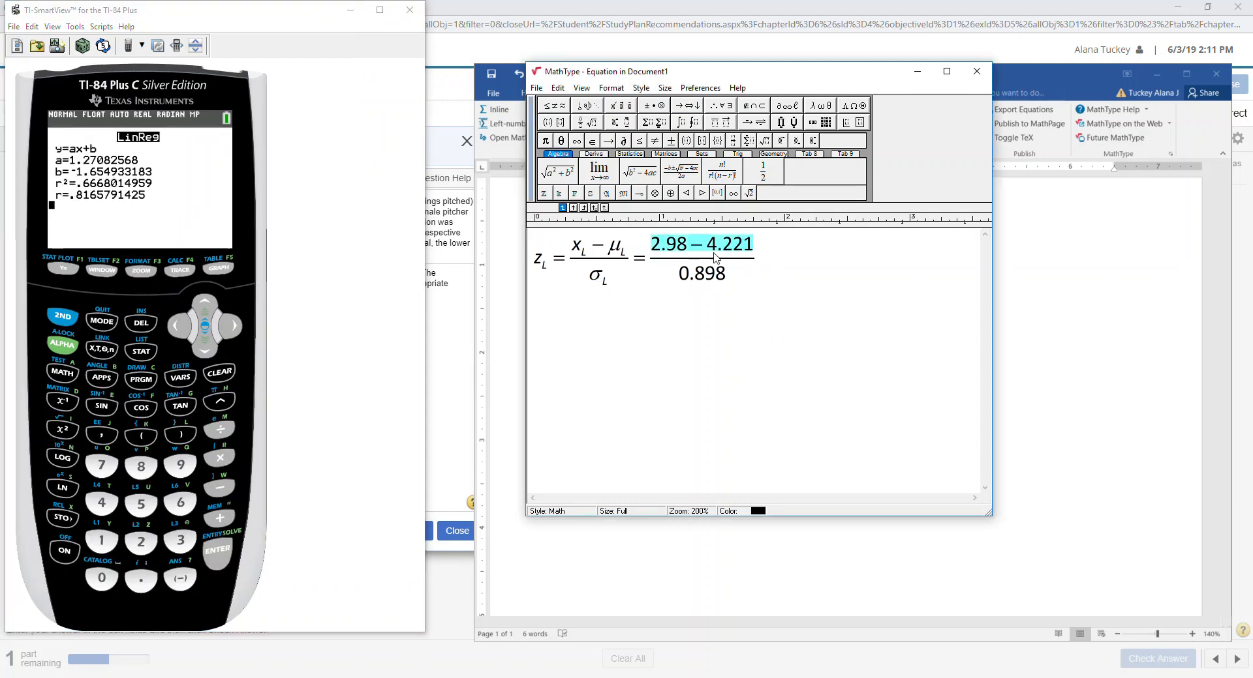
pyautogui.click(709, 278)
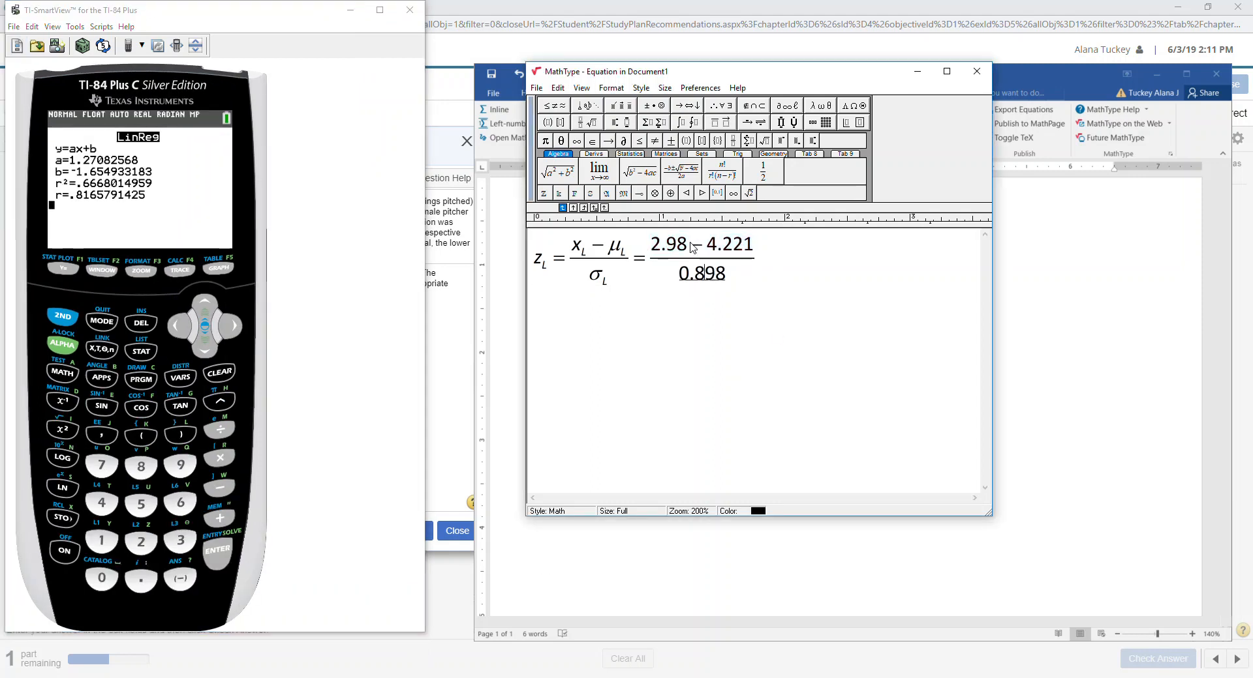
pyautogui.click(220, 374)
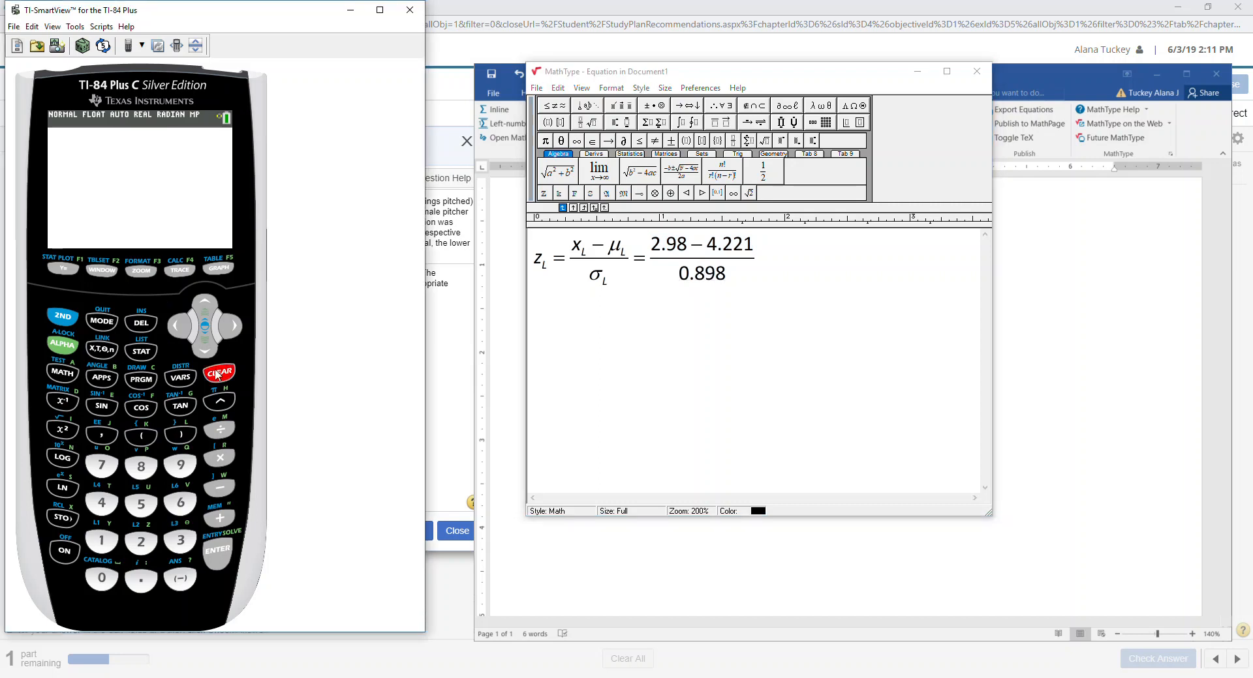
# Evaluate (2.98 − 4.221)/0.898 on the calculator, getting −1.381959911.
pyautogui.click(138, 436)
pyautogui.click(141, 541)
pyautogui.click(141, 580)
pyautogui.click(180, 465)
pyautogui.click(139, 469)
pyautogui.click(220, 488)
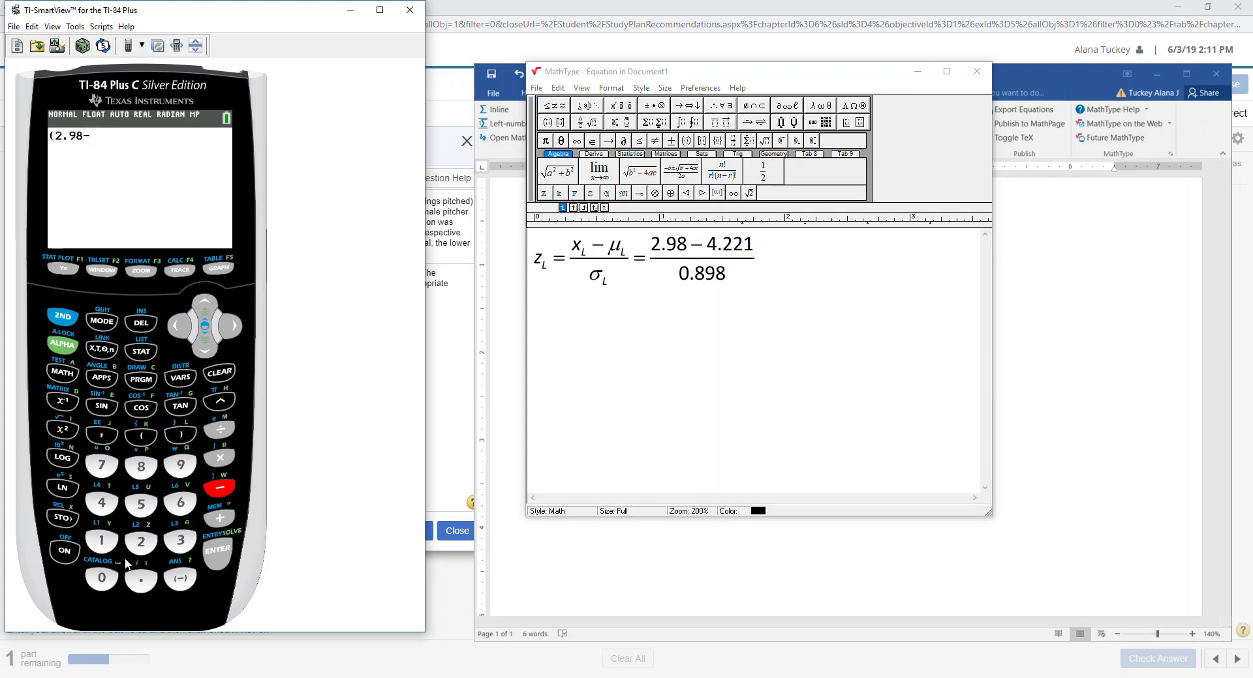
pyautogui.click(101, 503)
pyautogui.click(141, 580)
pyautogui.click(141, 541)
pyautogui.click(141, 542)
pyautogui.click(106, 547)
pyautogui.click(181, 435)
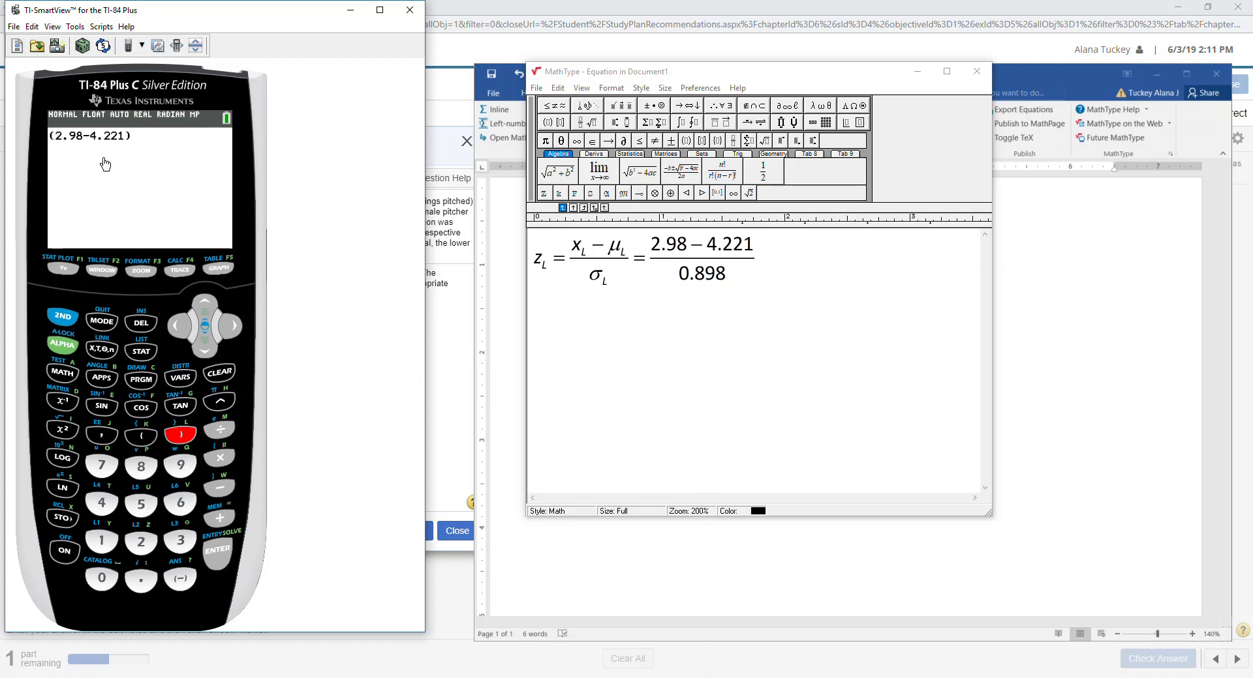
pyautogui.click(220, 430)
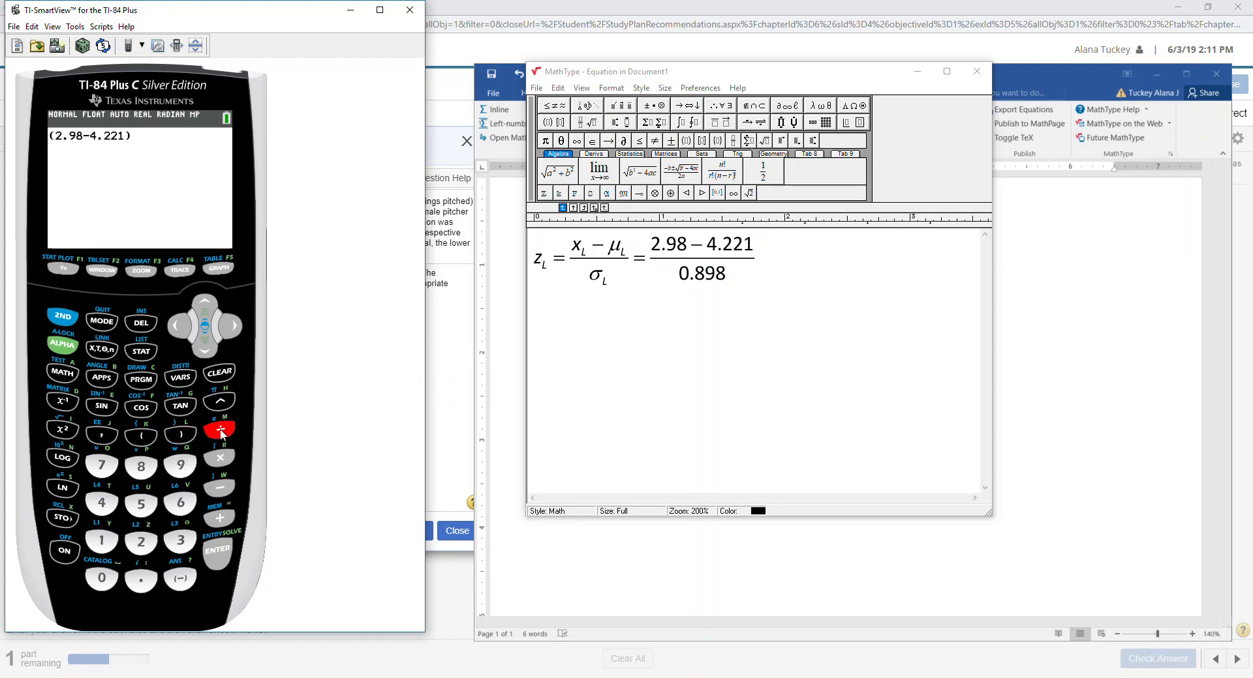
pyautogui.click(101, 578)
pyautogui.click(141, 580)
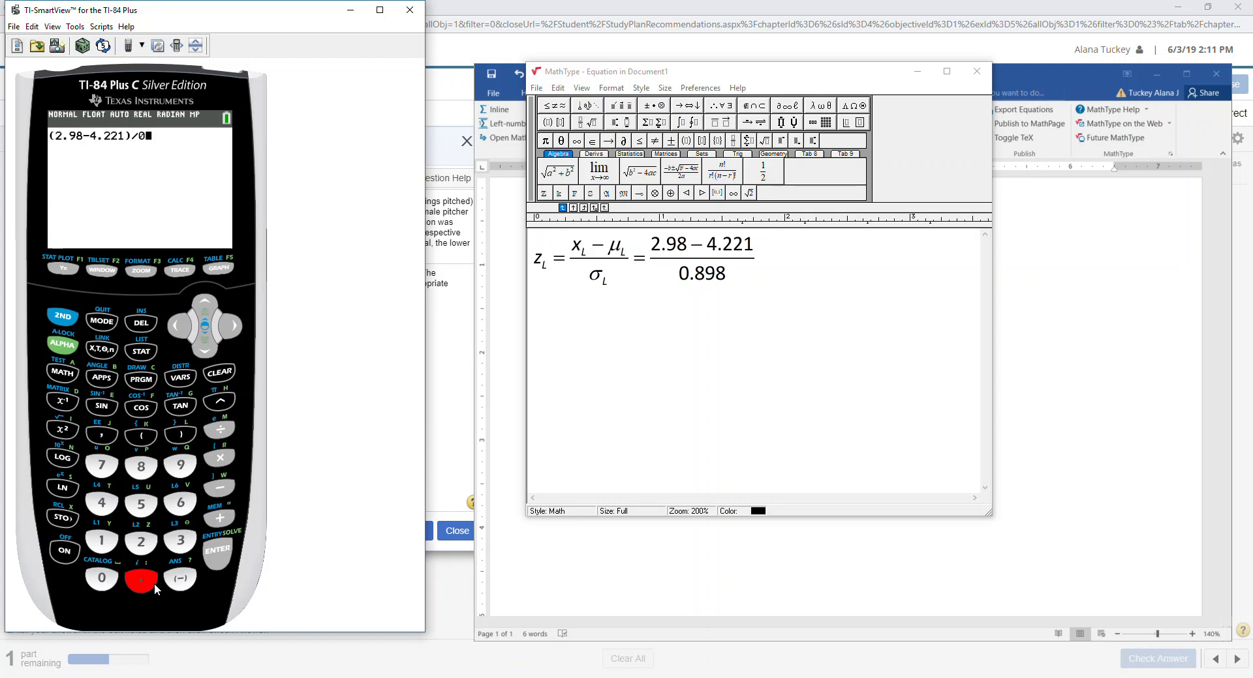
pyautogui.click(144, 465)
pyautogui.click(181, 464)
pyautogui.click(143, 465)
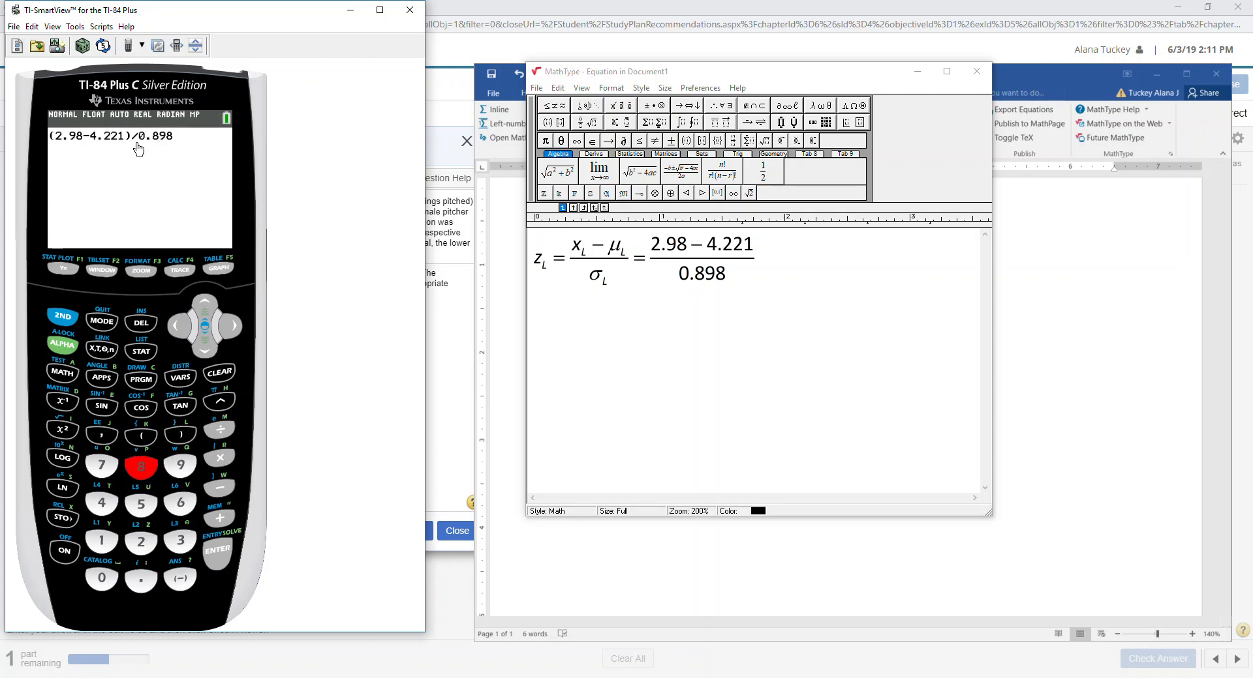
pyautogui.click(221, 554)
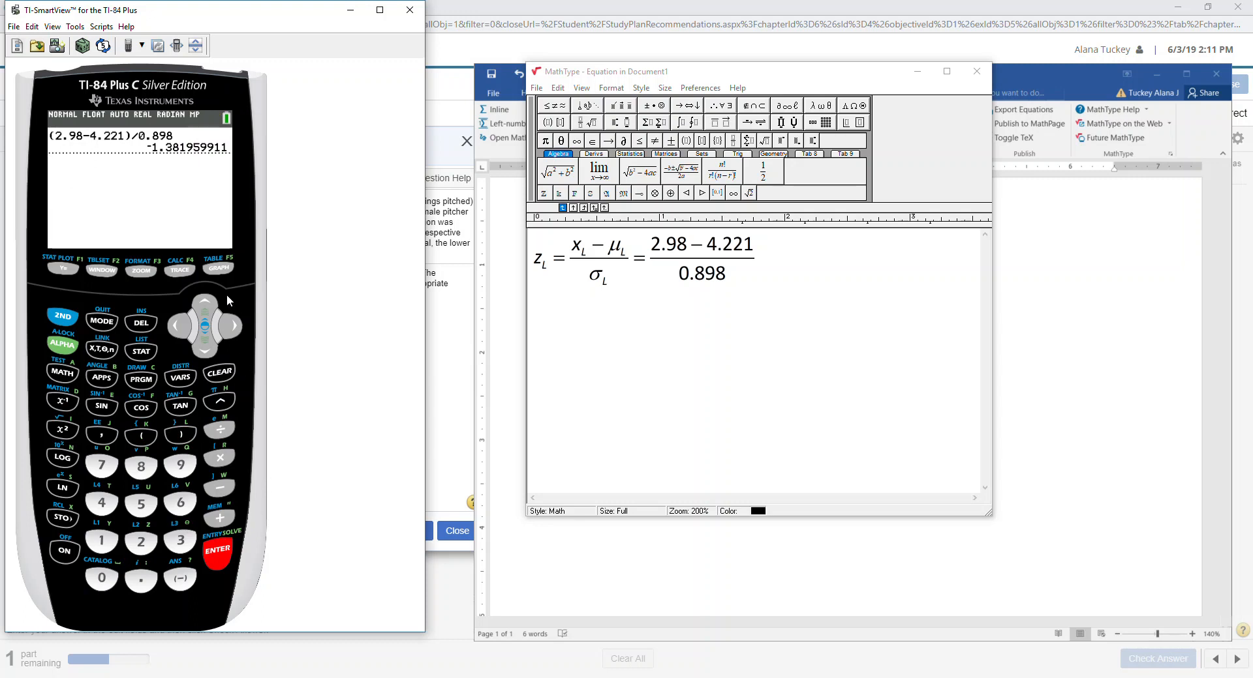
# Re-enter the calculation as an n/d stacked fraction, again getting −1.381959911.
pyautogui.click(69, 346)
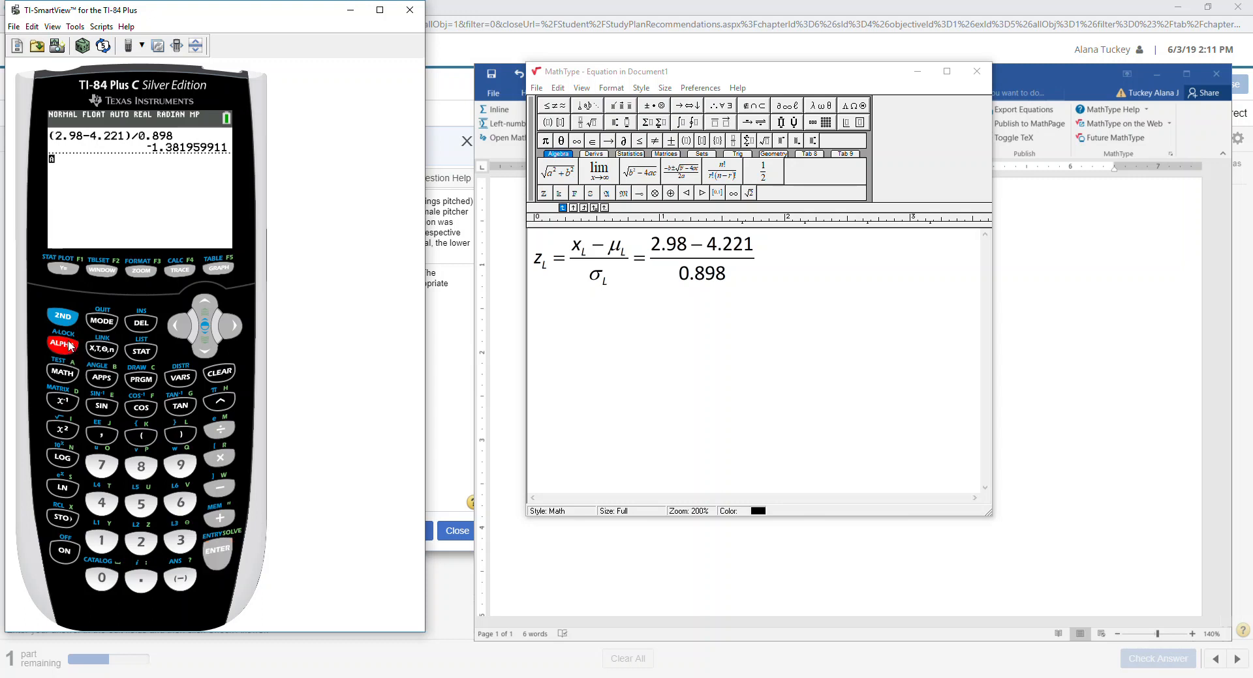
pyautogui.click(71, 271)
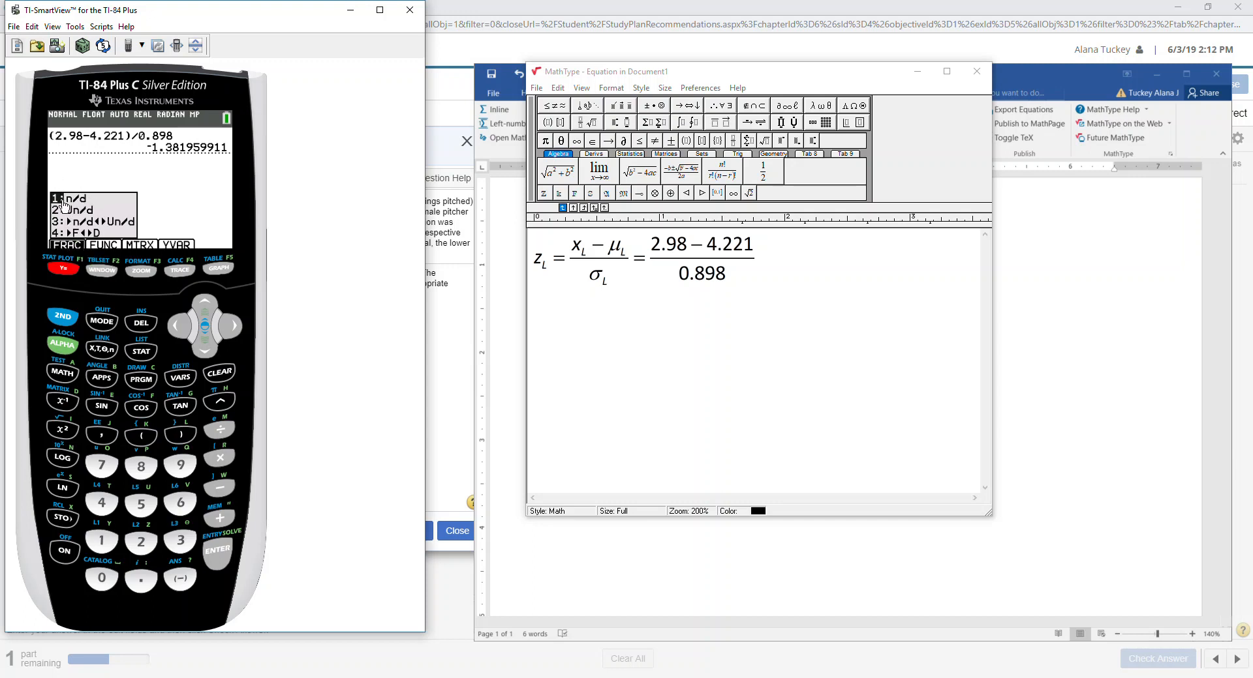
pyautogui.click(101, 550)
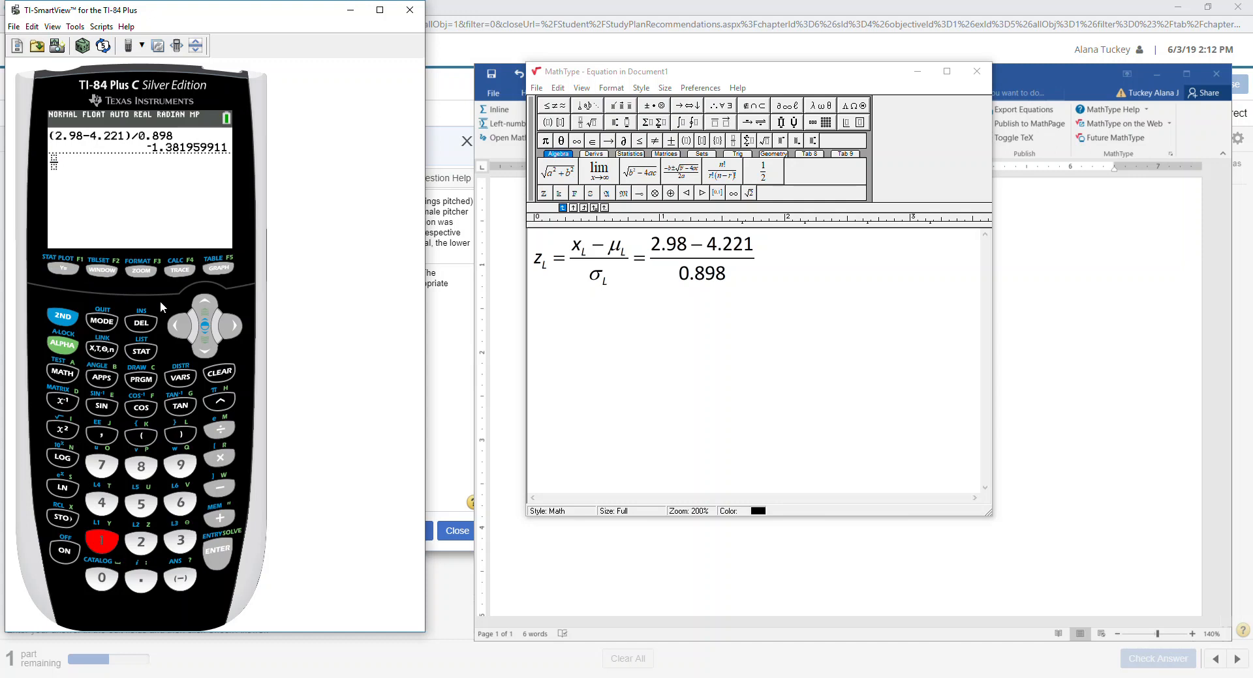
pyautogui.write('2.9')
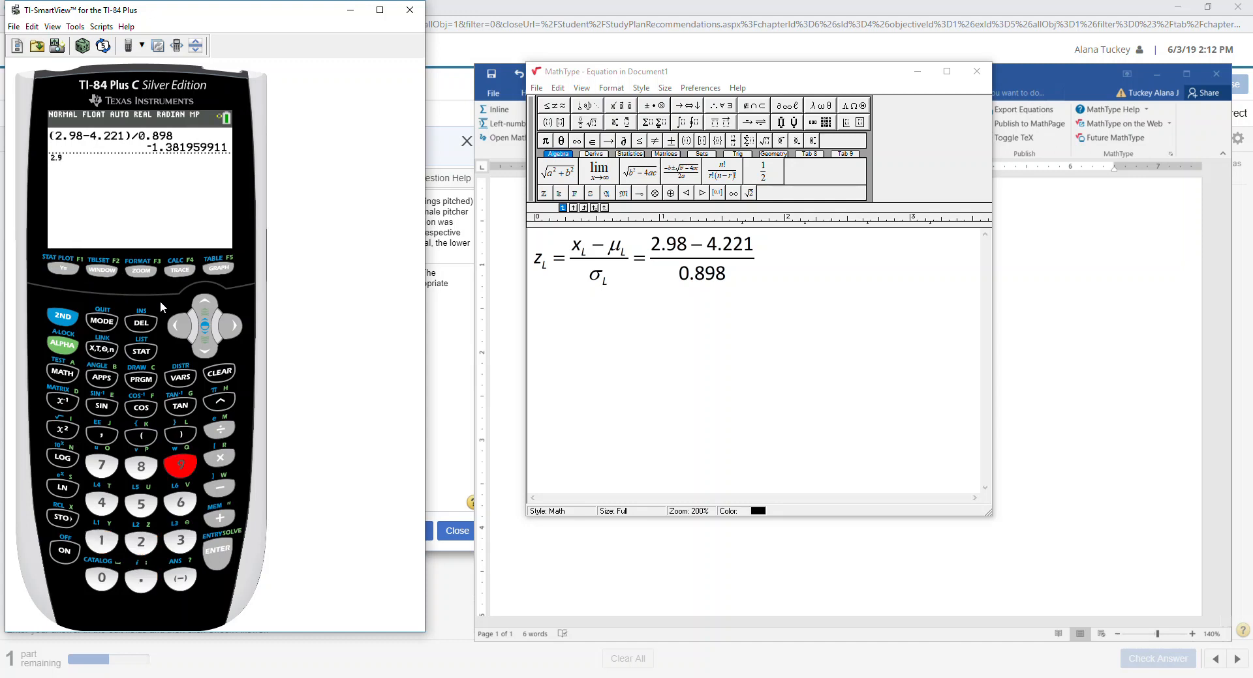
pyautogui.write('8')
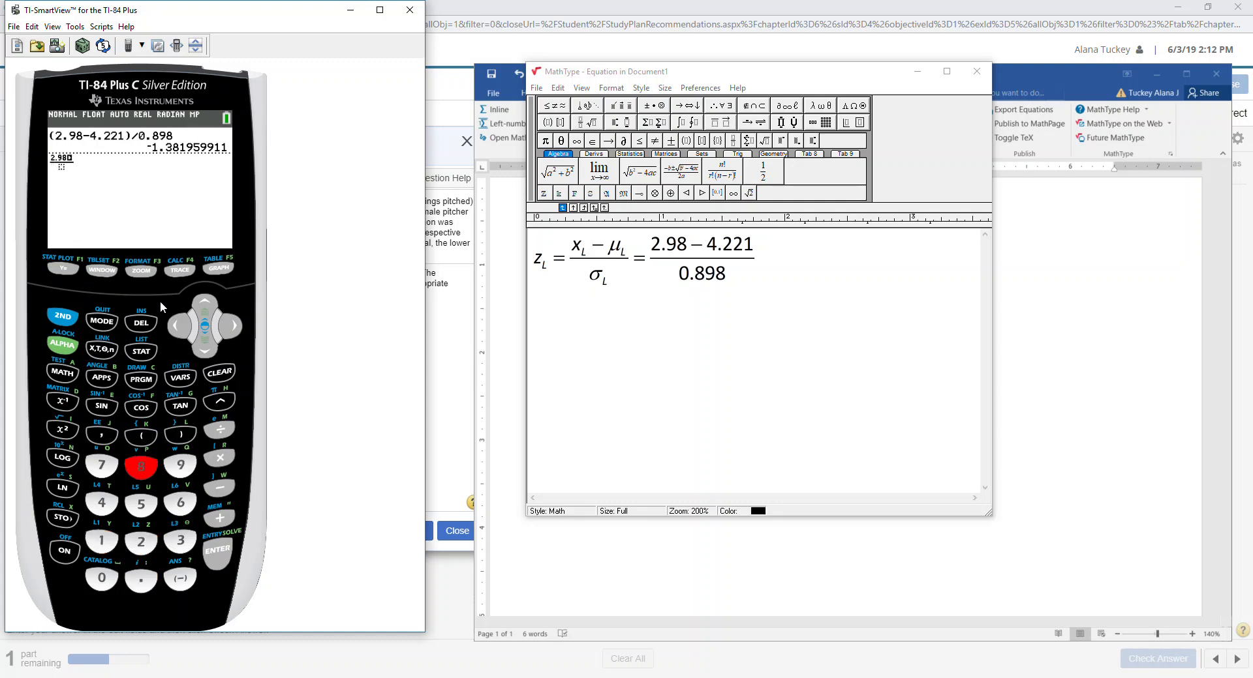
pyautogui.write('-4.2')
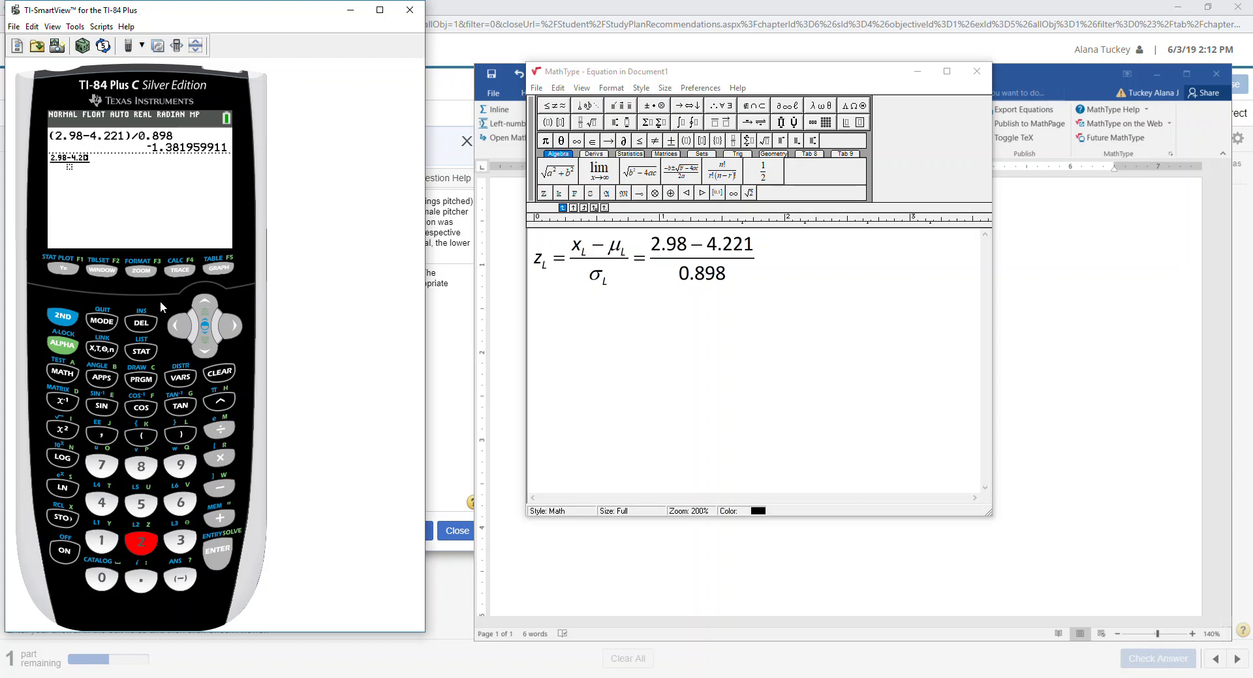
pyautogui.write('21')
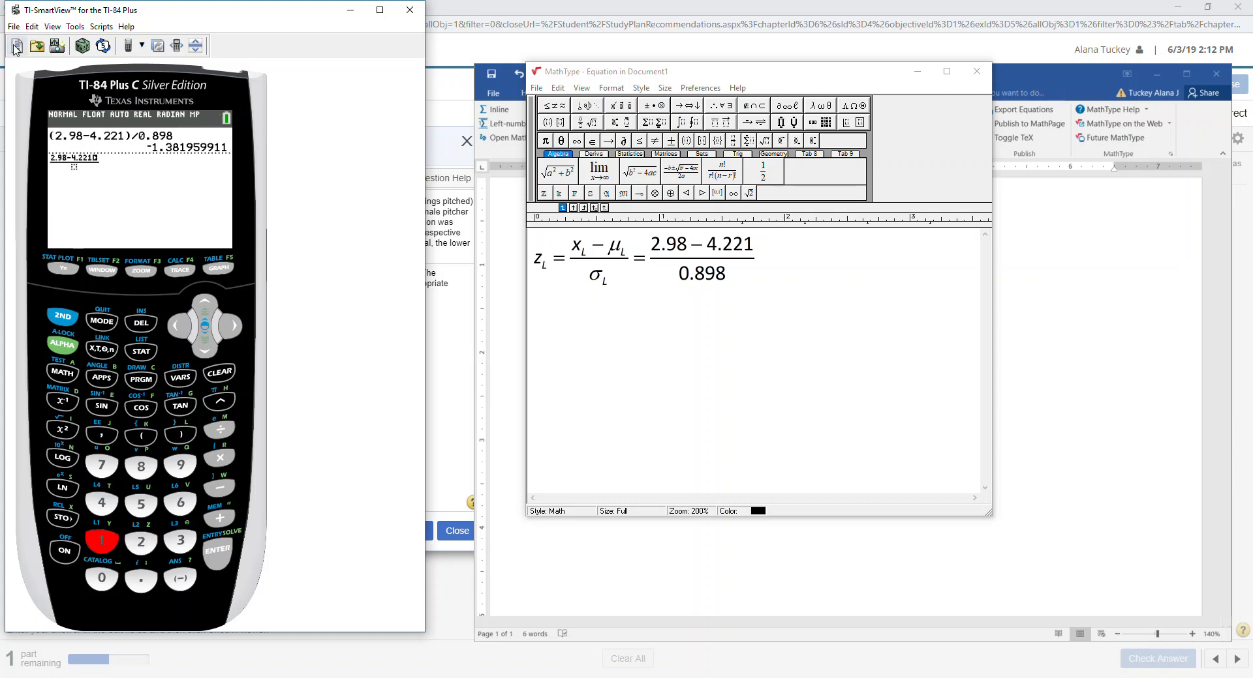
pyautogui.click(206, 352)
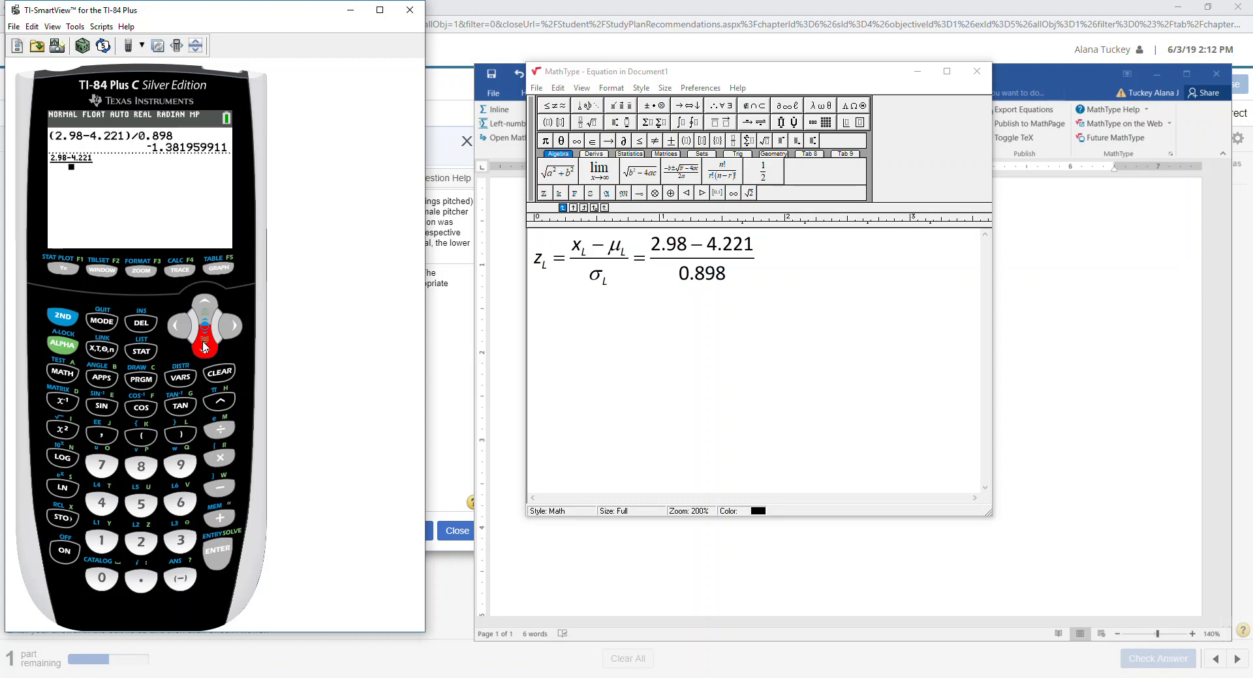
pyautogui.write('0.898')
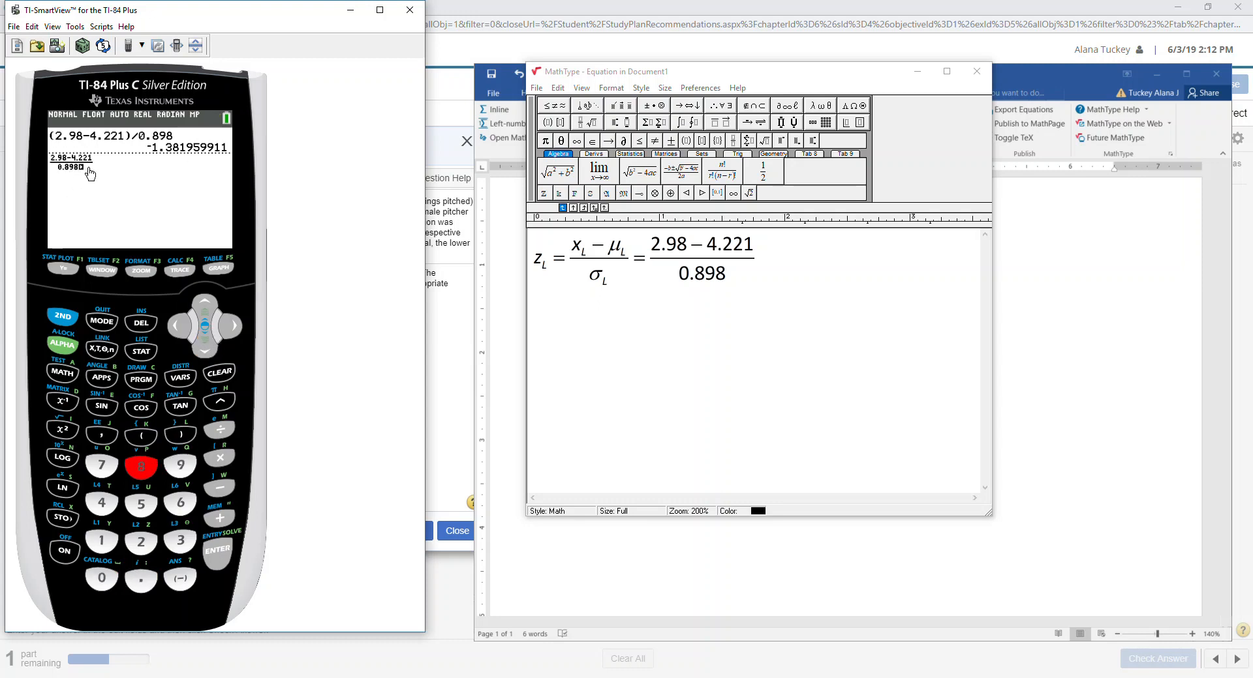
pyautogui.click(219, 554)
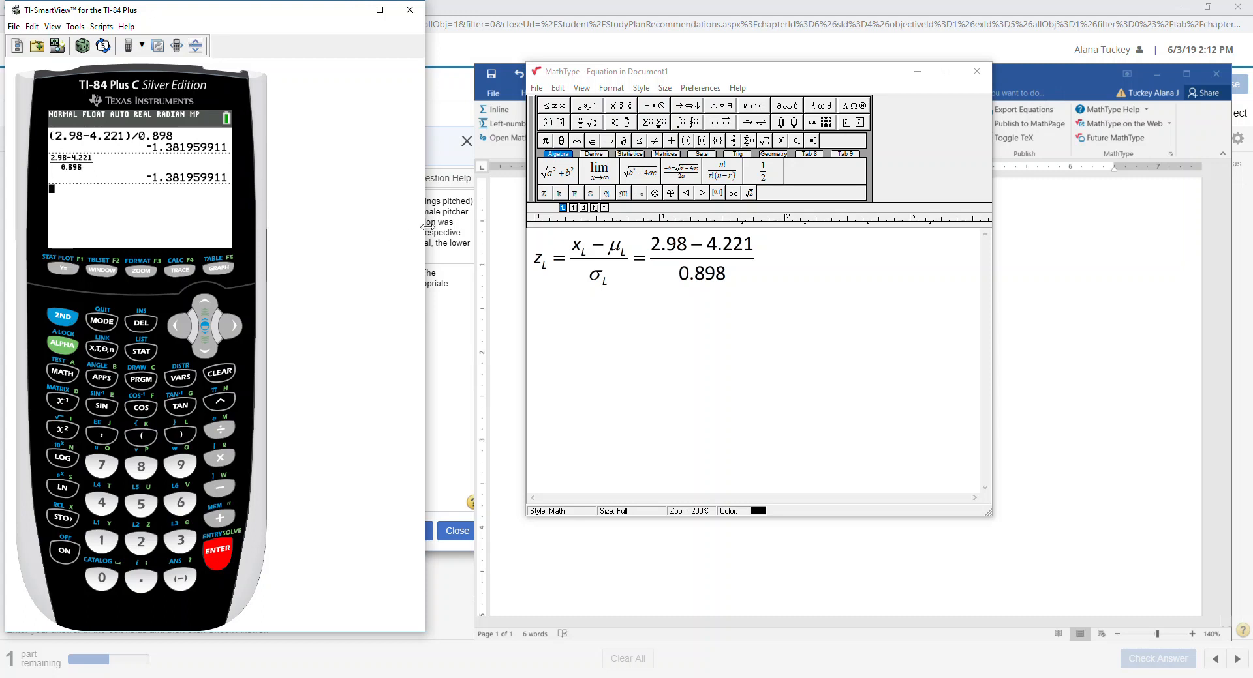
pyautogui.moveTo(425, 229); pyautogui.dragTo(292, 222)
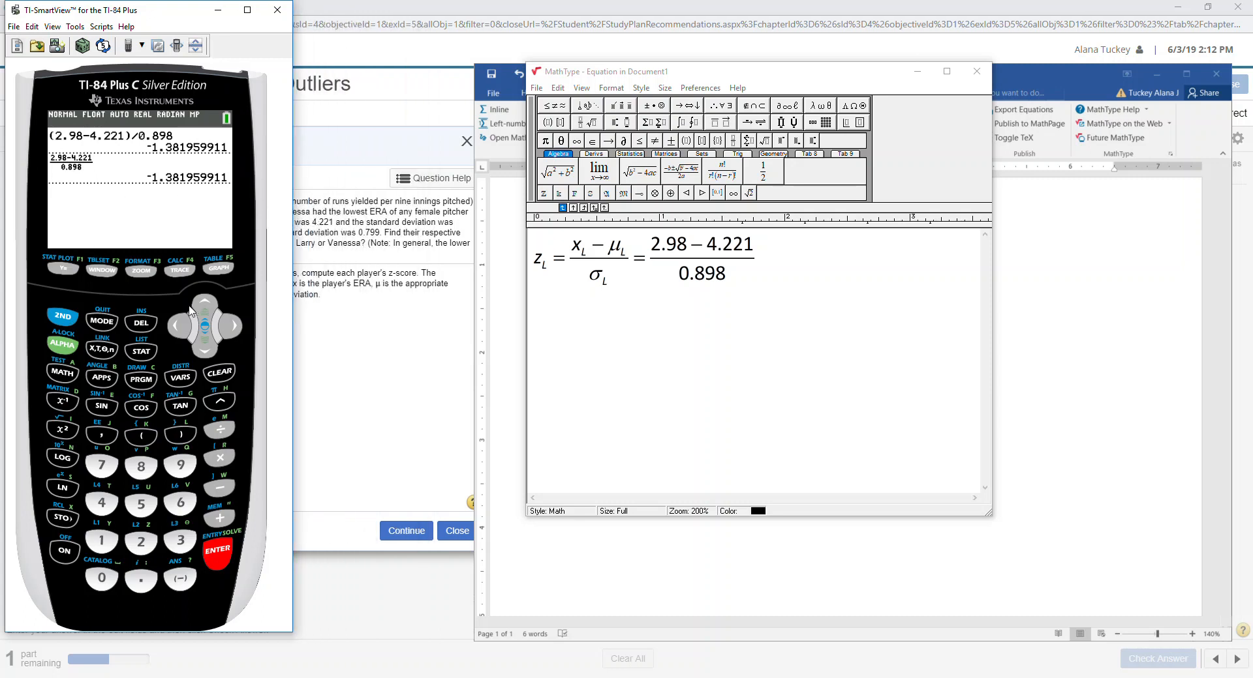
# Append ≈ −1.382 after Larry's fraction in the equation.
pyautogui.moveTo(164, 18); pyautogui.dragTo(165, 20)
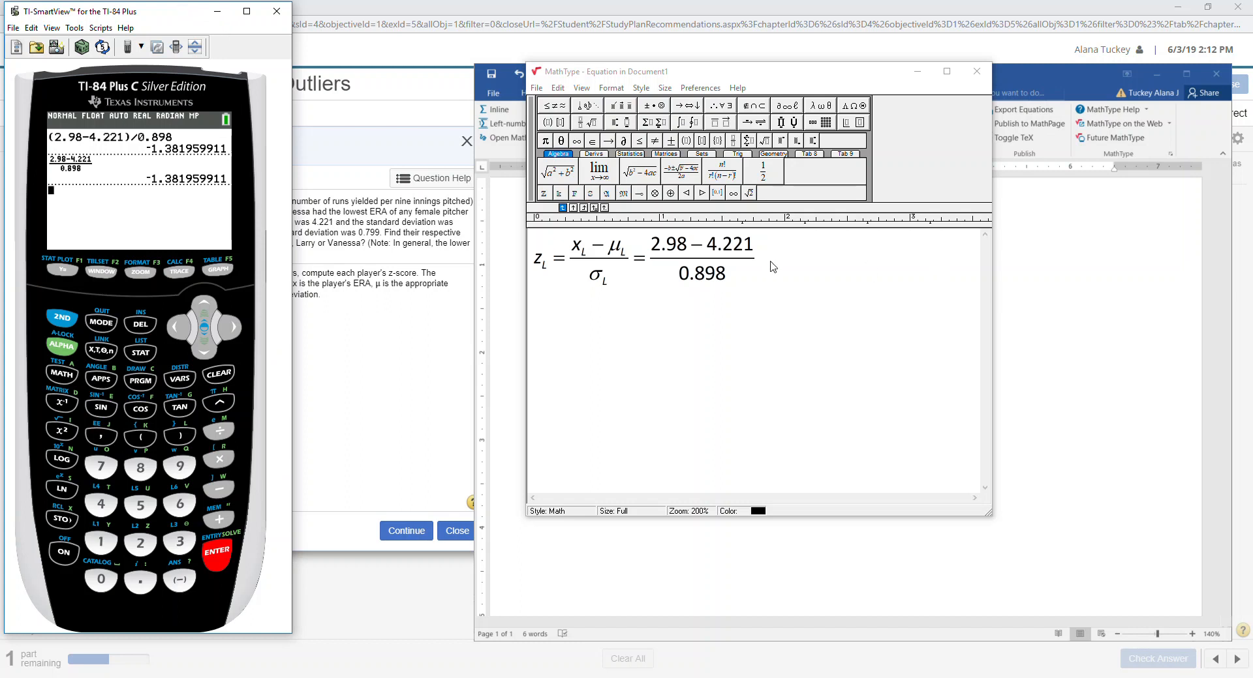
pyautogui.click(566, 108)
pyautogui.click(558, 147)
pyautogui.write('-1.382')
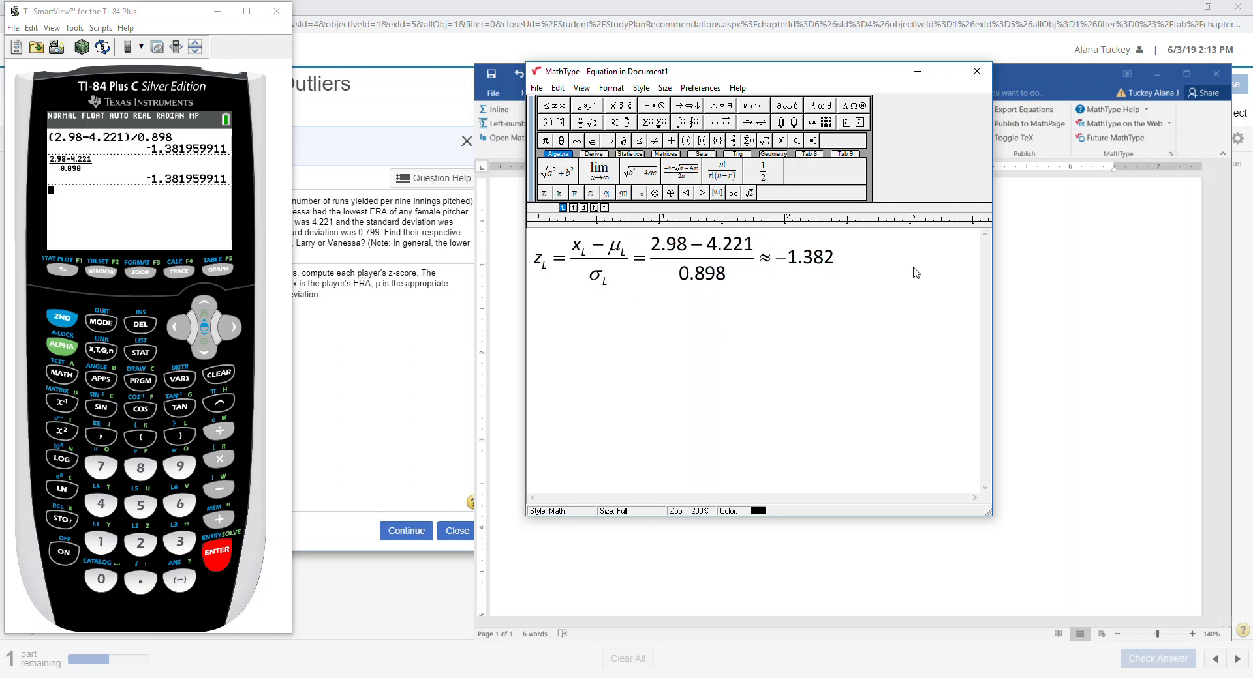
# Enclose −1.382 in a single full box and close the equation back into Word.
pyautogui.moveTo(916, 273); pyautogui.dragTo(772, 264)
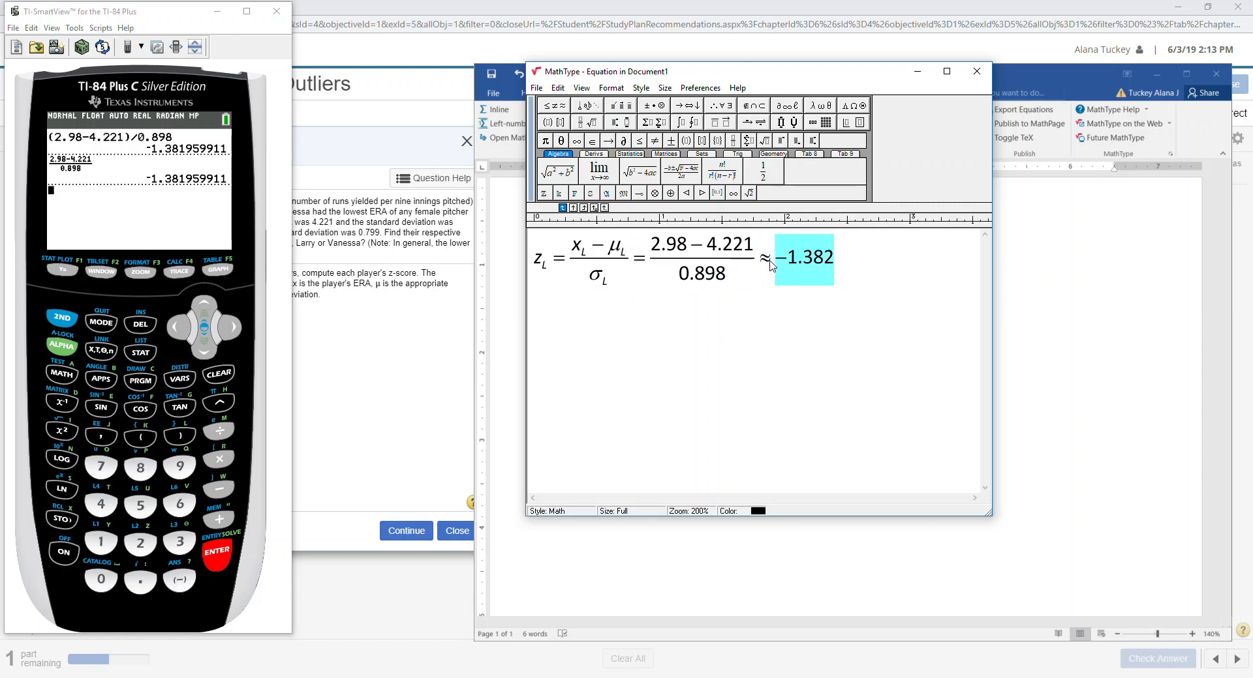
pyautogui.click(846, 123)
pyautogui.click(844, 164)
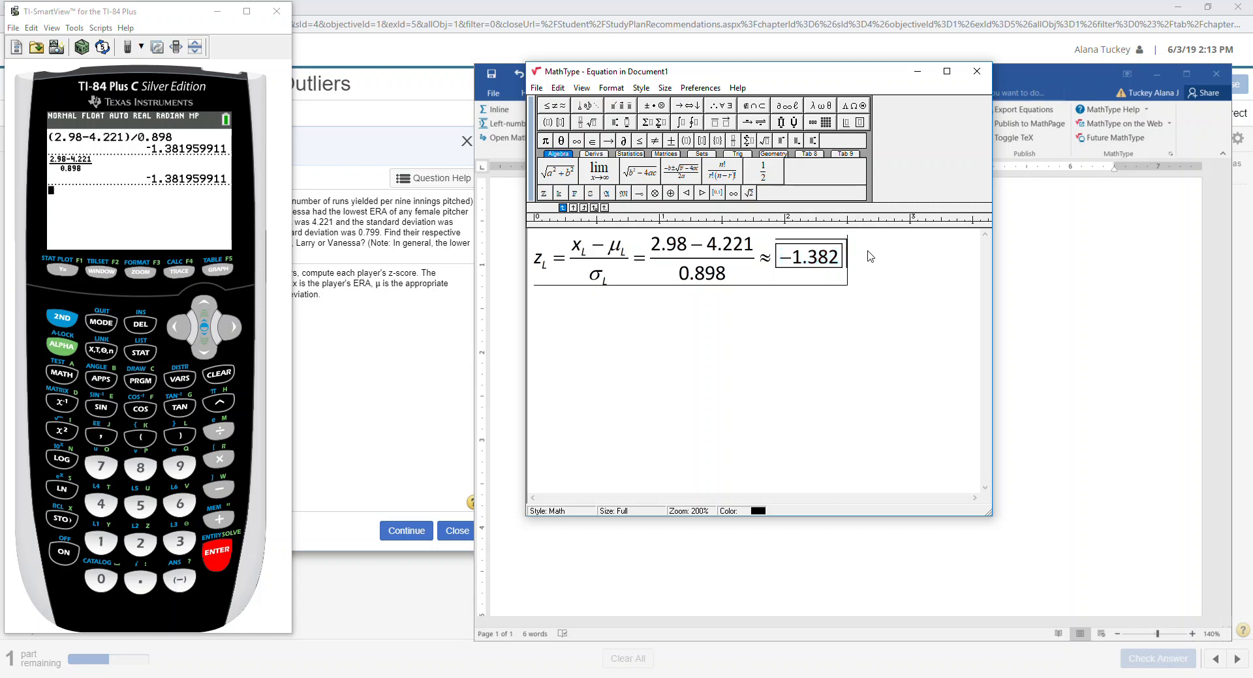
pyautogui.hotkey('ctrl', 'z')
pyautogui.hotkey('ctrl', 'z')
pyautogui.click(849, 123)
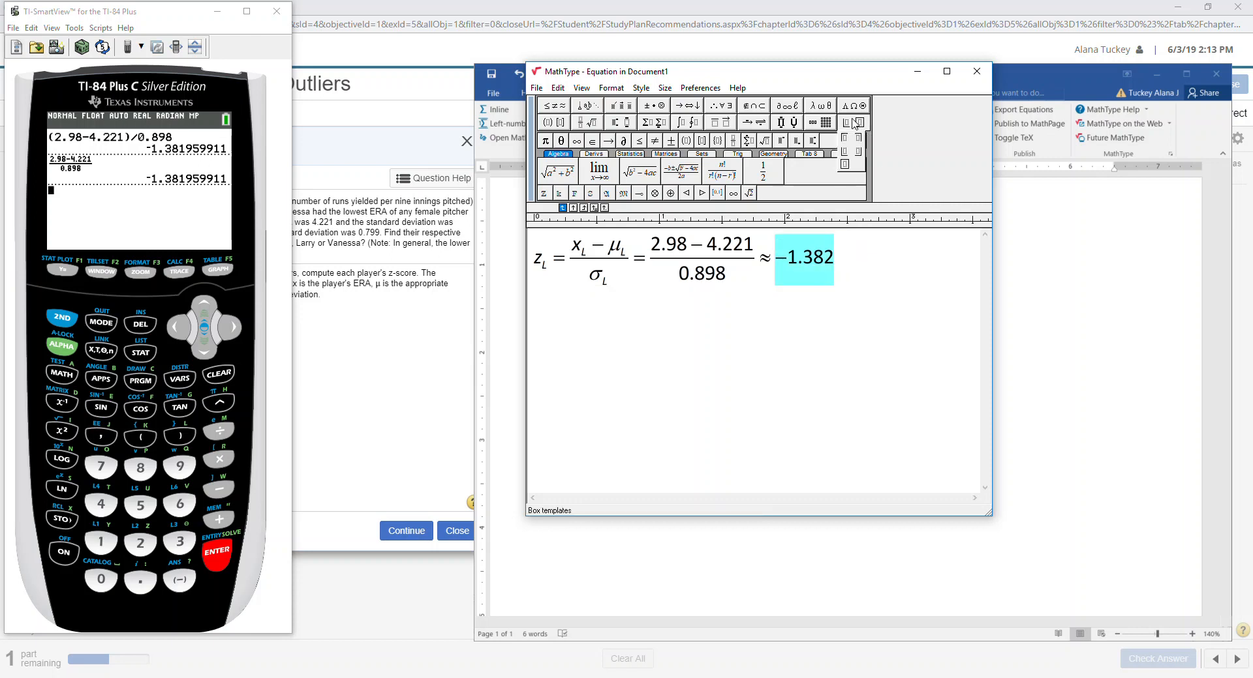
pyautogui.click(845, 164)
pyautogui.click(870, 289)
pyautogui.click(977, 71)
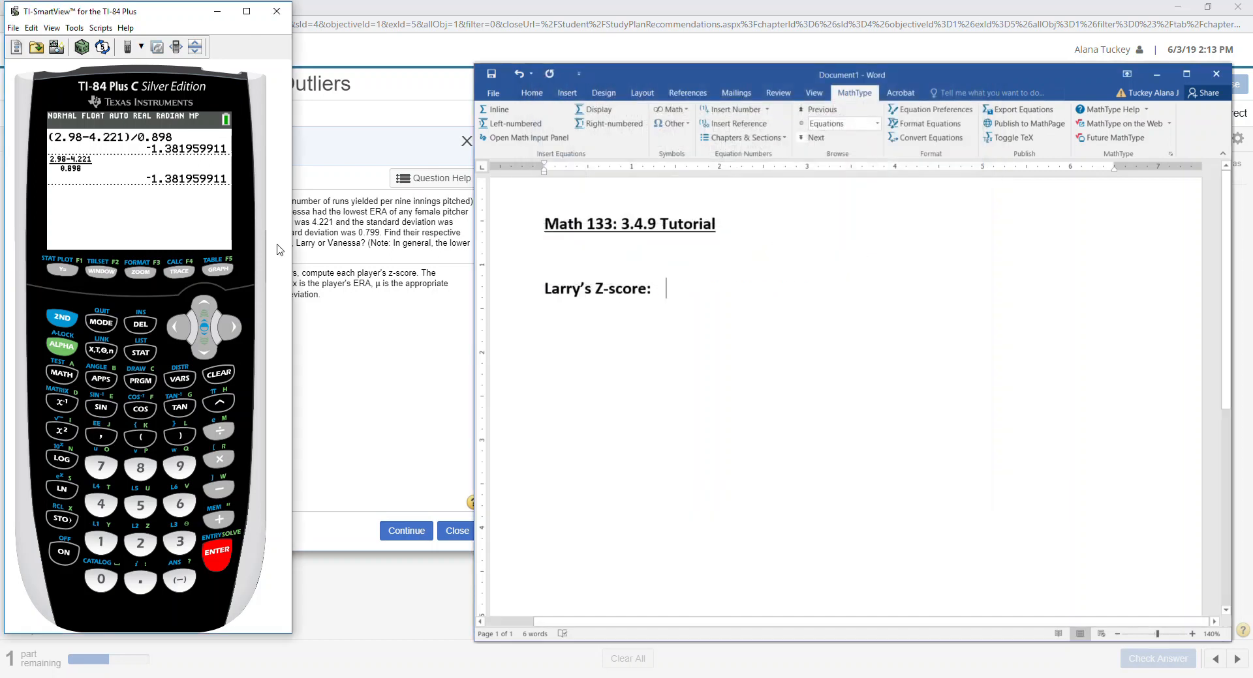
# Step through the MathXL example to Larry's z = −1.38, then return to Word.
pyautogui.click(343, 216)
pyautogui.click(406, 530)
pyautogui.click(406, 531)
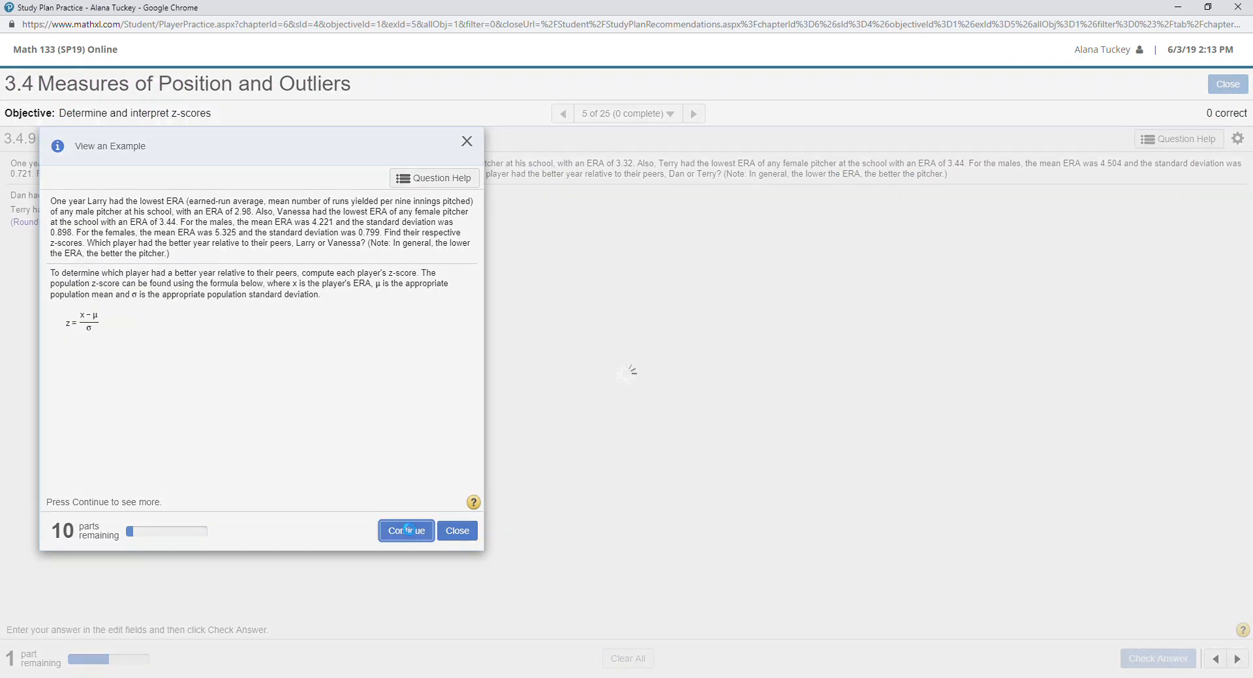
pyautogui.click(409, 531)
pyautogui.click(408, 532)
pyautogui.click(407, 532)
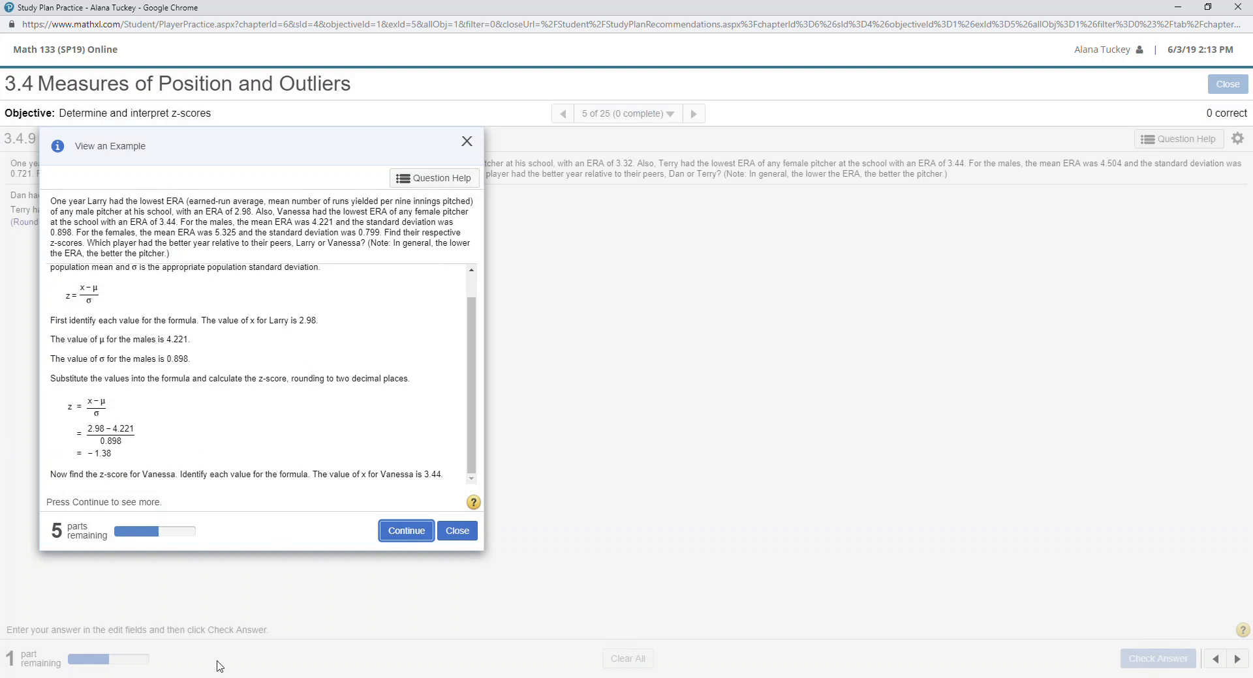
pyautogui.hotkey('alt', 'Tab')
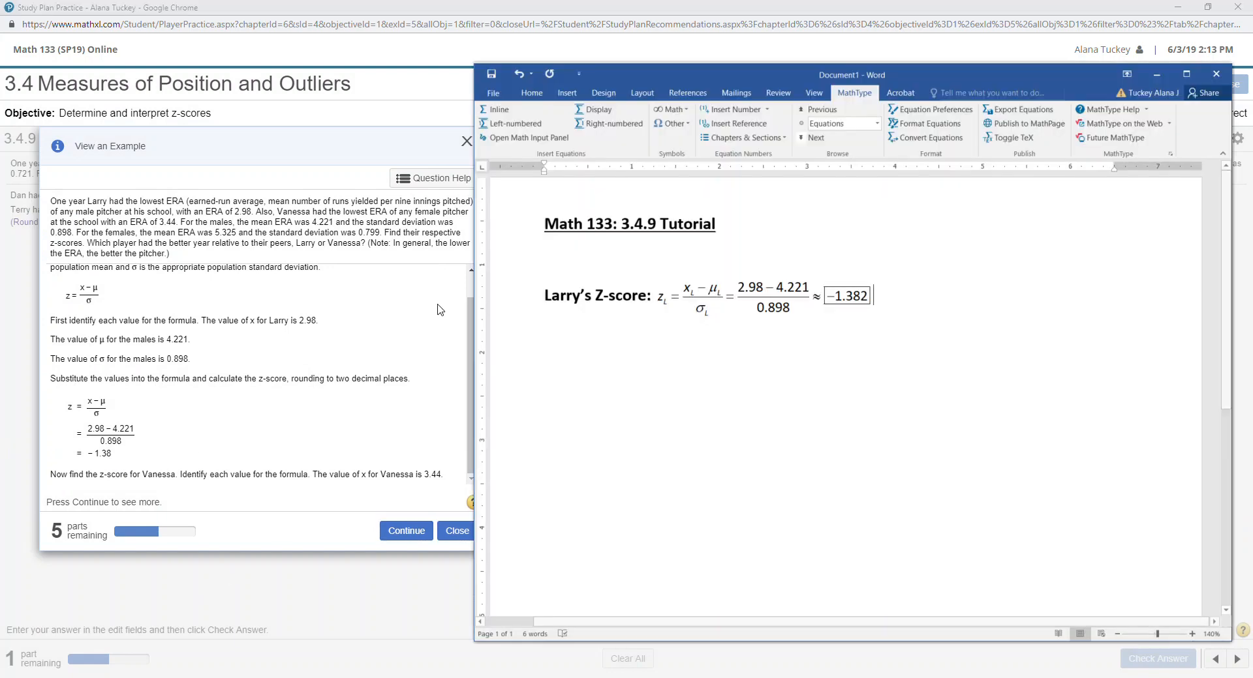
# Copy Larry's z-score line and paste a duplicate on the line below.
pyautogui.tripleClick(902, 294)
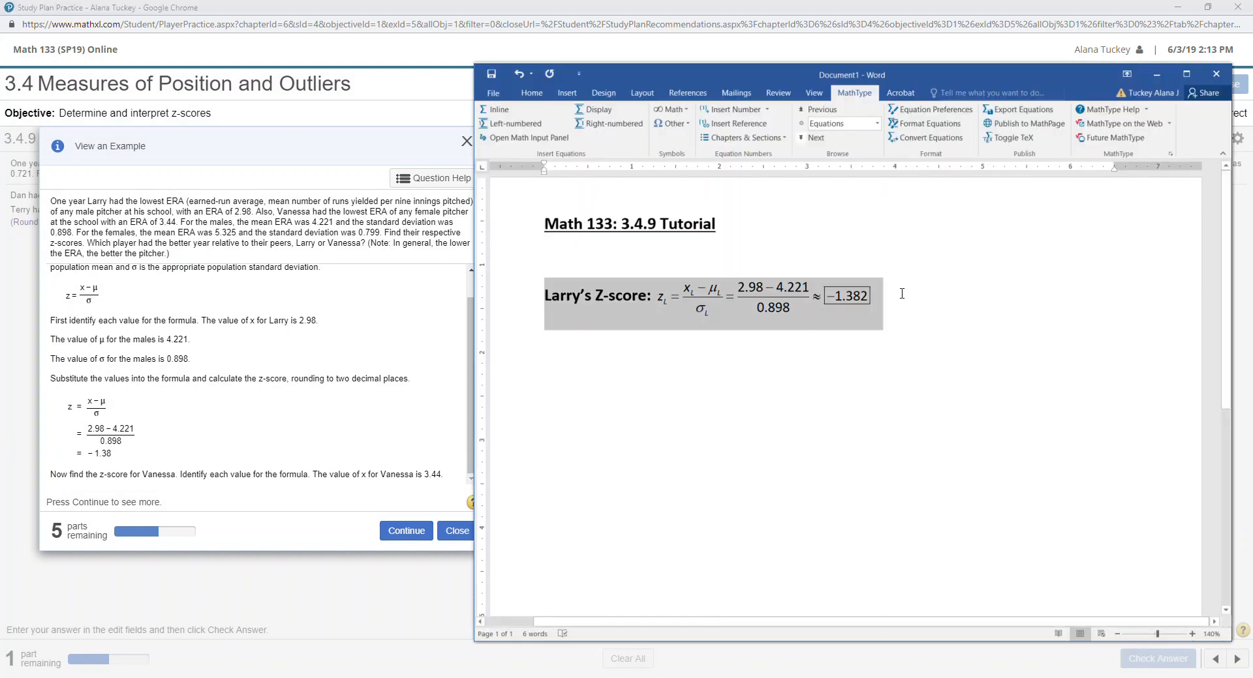
pyautogui.click(637, 295)
pyautogui.press('Return')
pyautogui.hotkey('ctrl', 'z')
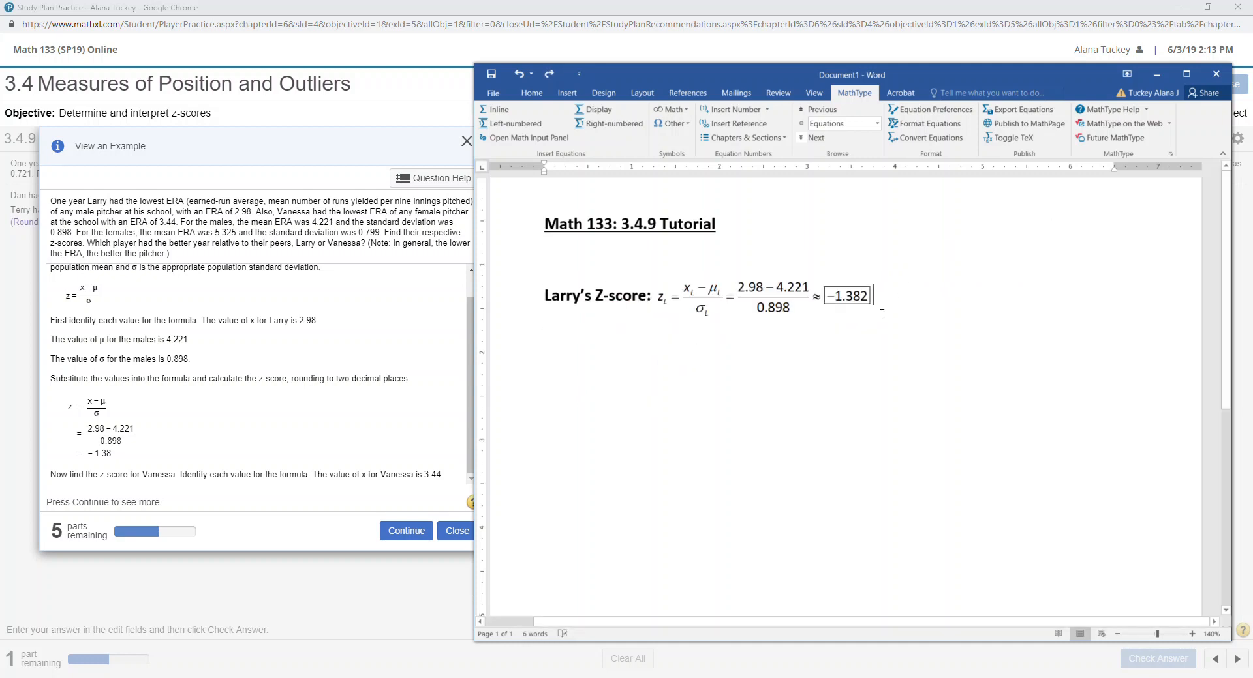
pyautogui.press('Return')
pyautogui.press('Return')
pyautogui.write("Larry's Z-score:")
# Relabel the copy 'Vanessa's Z-score' and open its equation for editing.
pyautogui.doubleClick(558, 380)
pyautogui.write('Va')
pyautogui.write("nessa's")
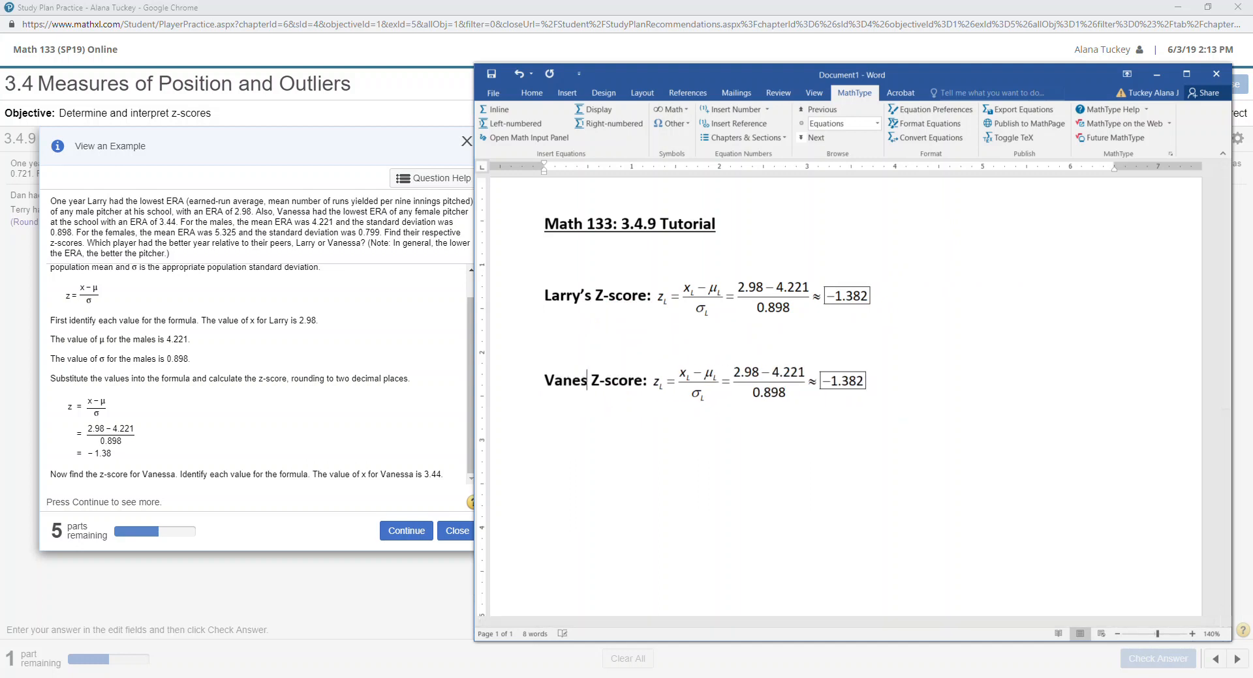
pyautogui.doubleClick(816, 369)
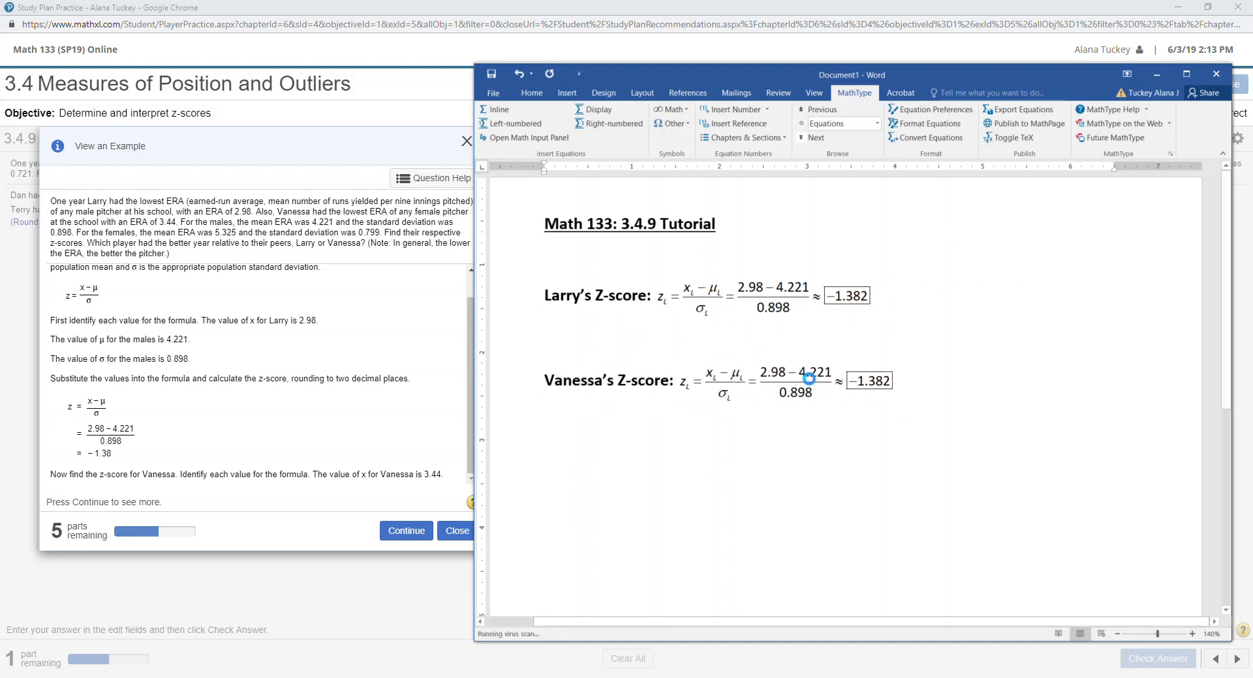
# Replace the L subscripts with V in Vanessa's equation.
pyautogui.doubleClick(544, 265)
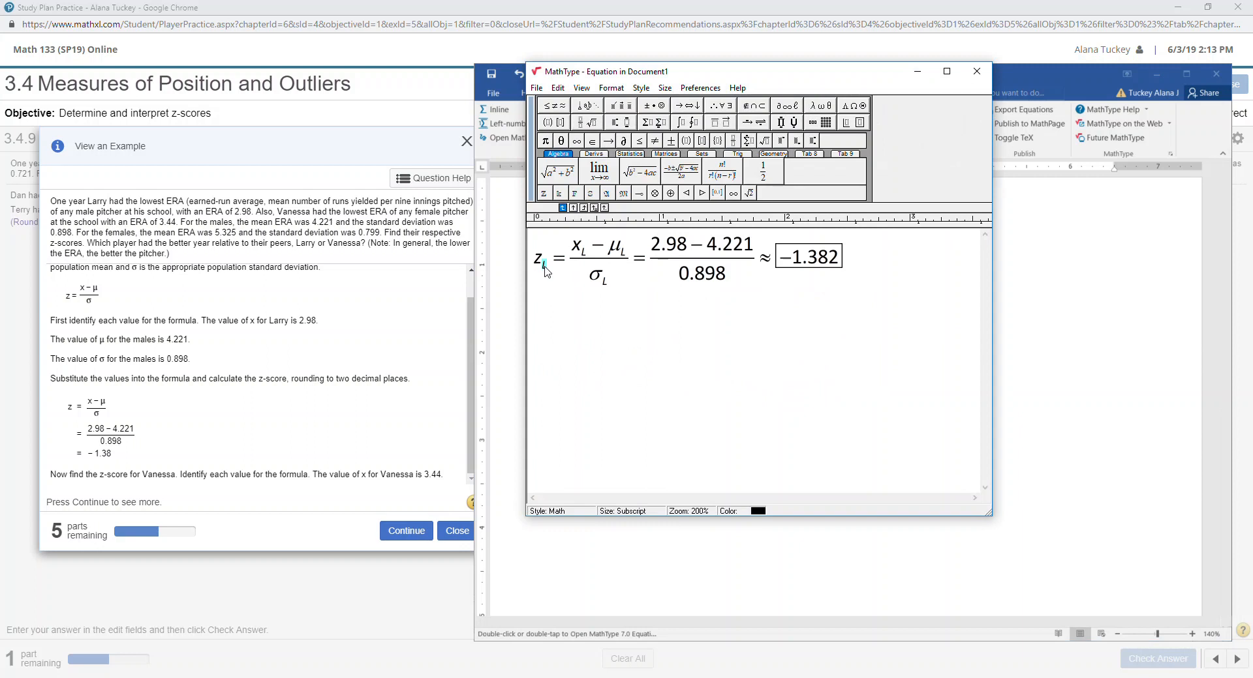
pyautogui.write('V')
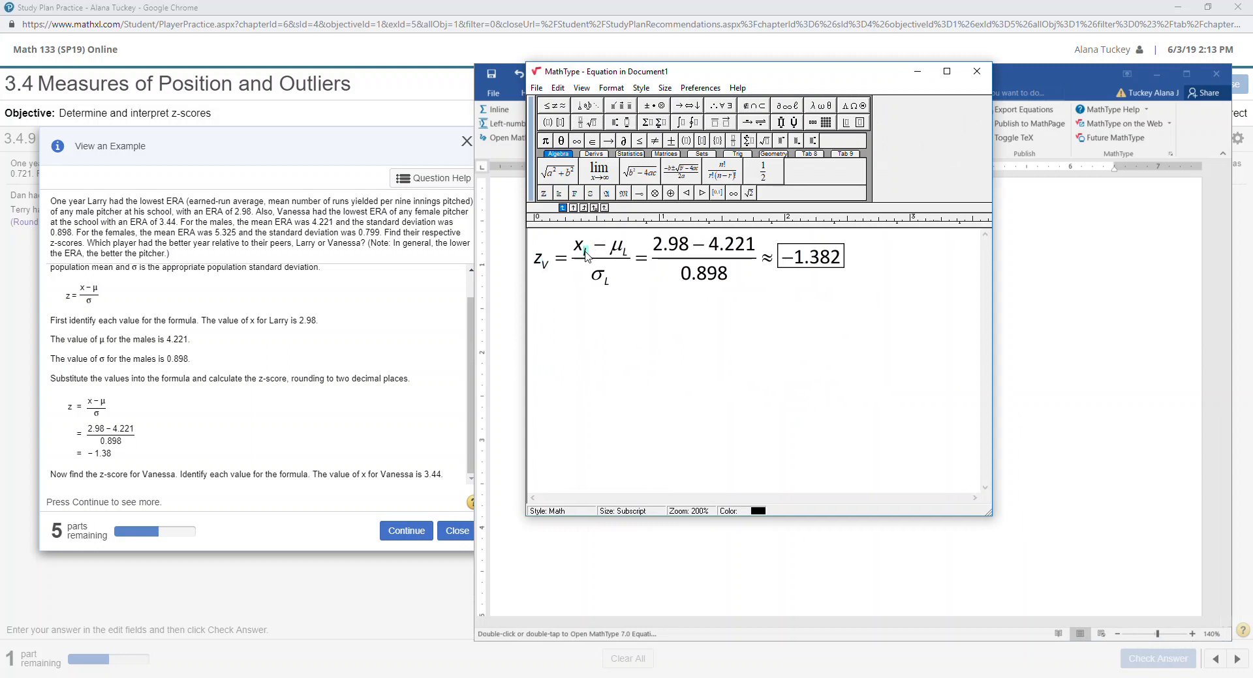
pyautogui.write('V')
pyautogui.doubleClick(627, 255)
pyautogui.write('V')
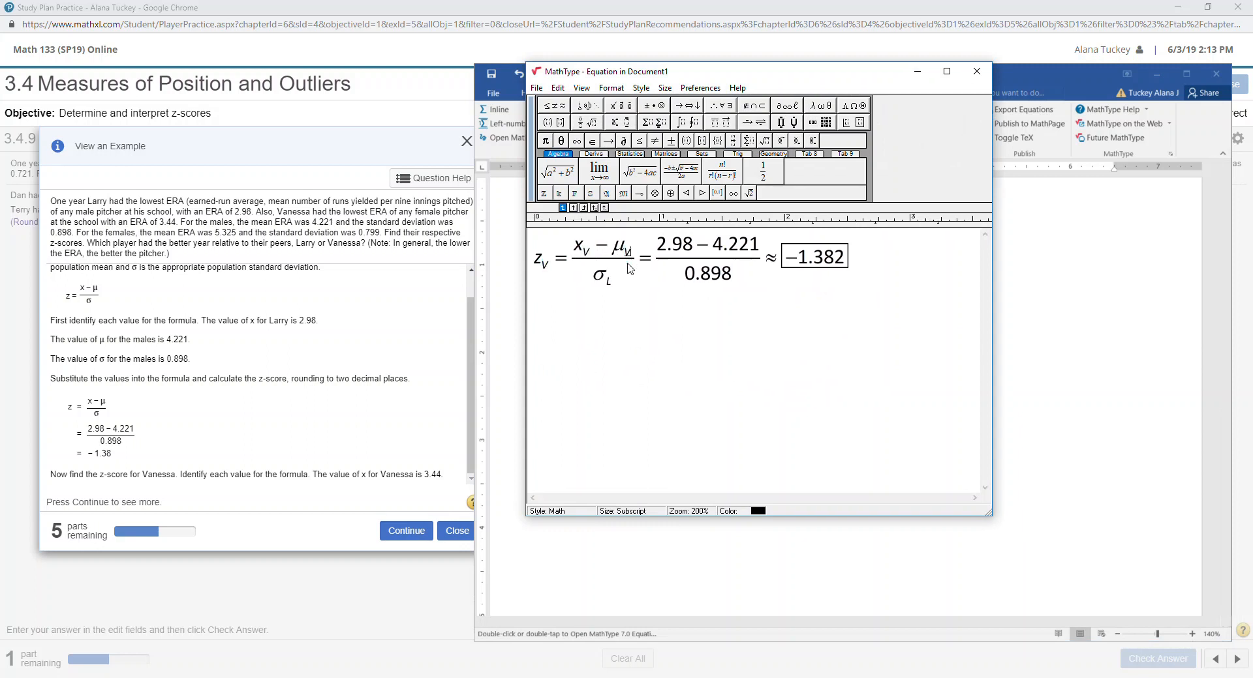
pyautogui.doubleClick(606, 281)
pyautogui.write('V')
# Change the substituted values to 3.44, 5.325 and 0.799.
pyautogui.moveTo(693, 246); pyautogui.dragTo(655, 246)
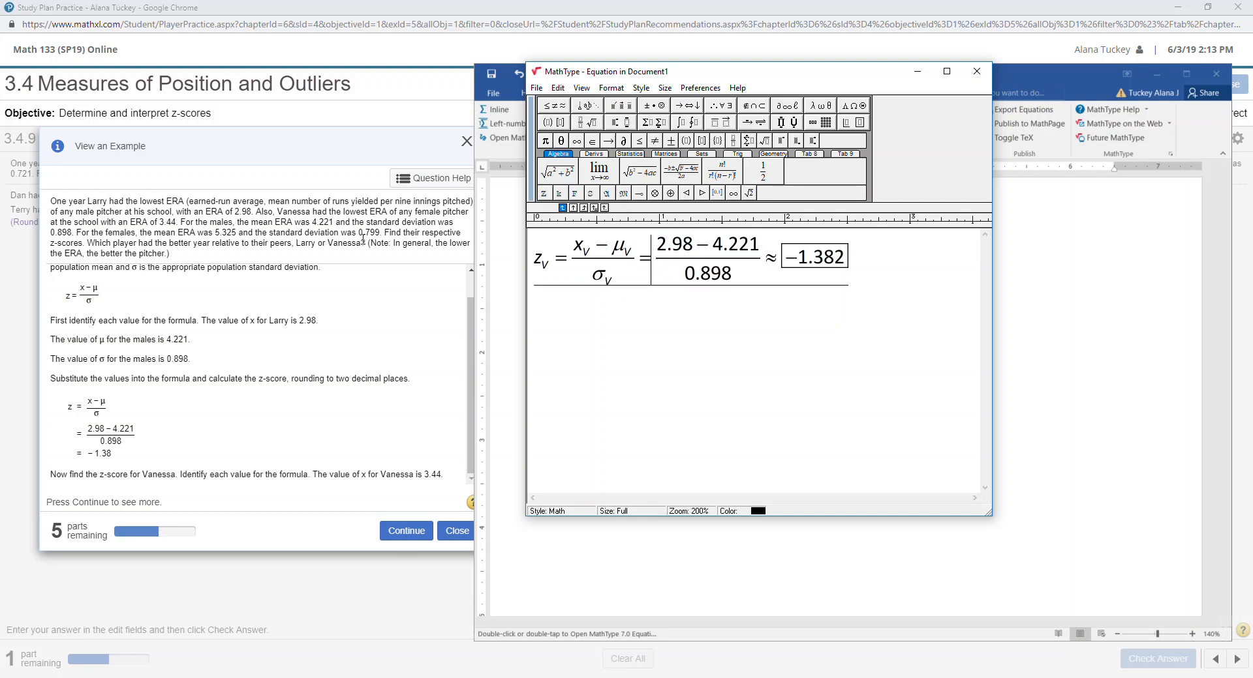
pyautogui.moveTo(693, 247); pyautogui.dragTo(660, 255)
pyautogui.write('3.44')
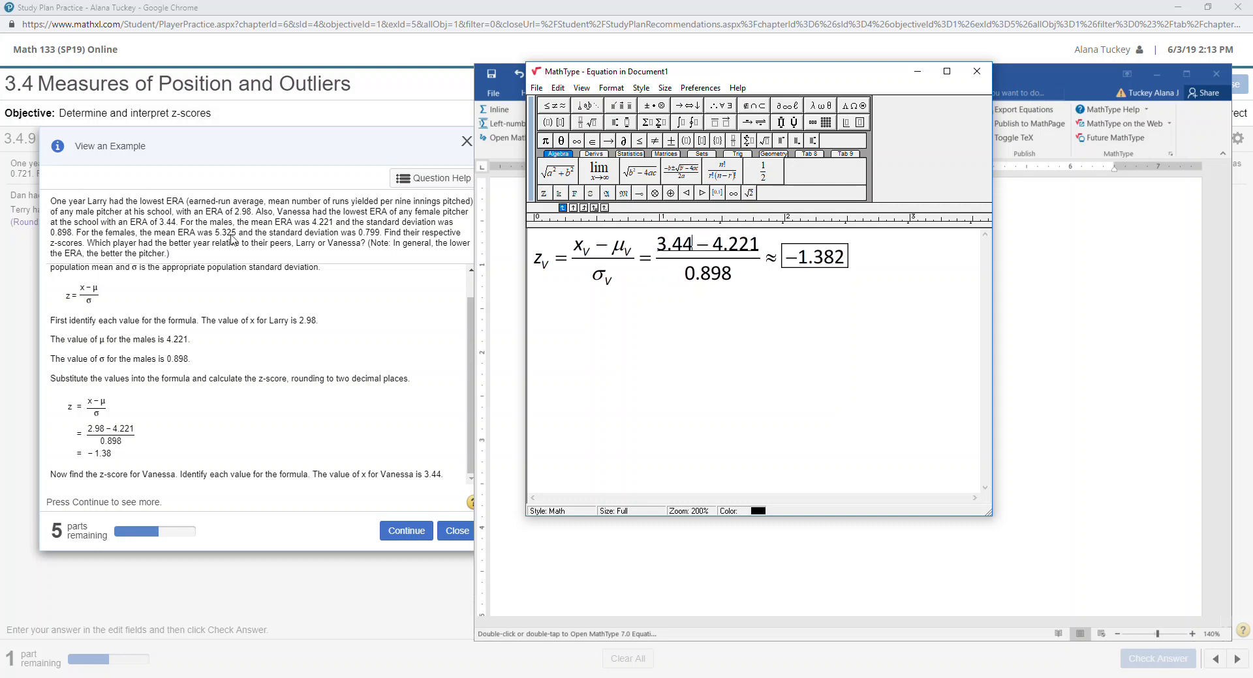
pyautogui.moveTo(711, 246); pyautogui.dragTo(761, 248)
pyautogui.write('5.325')
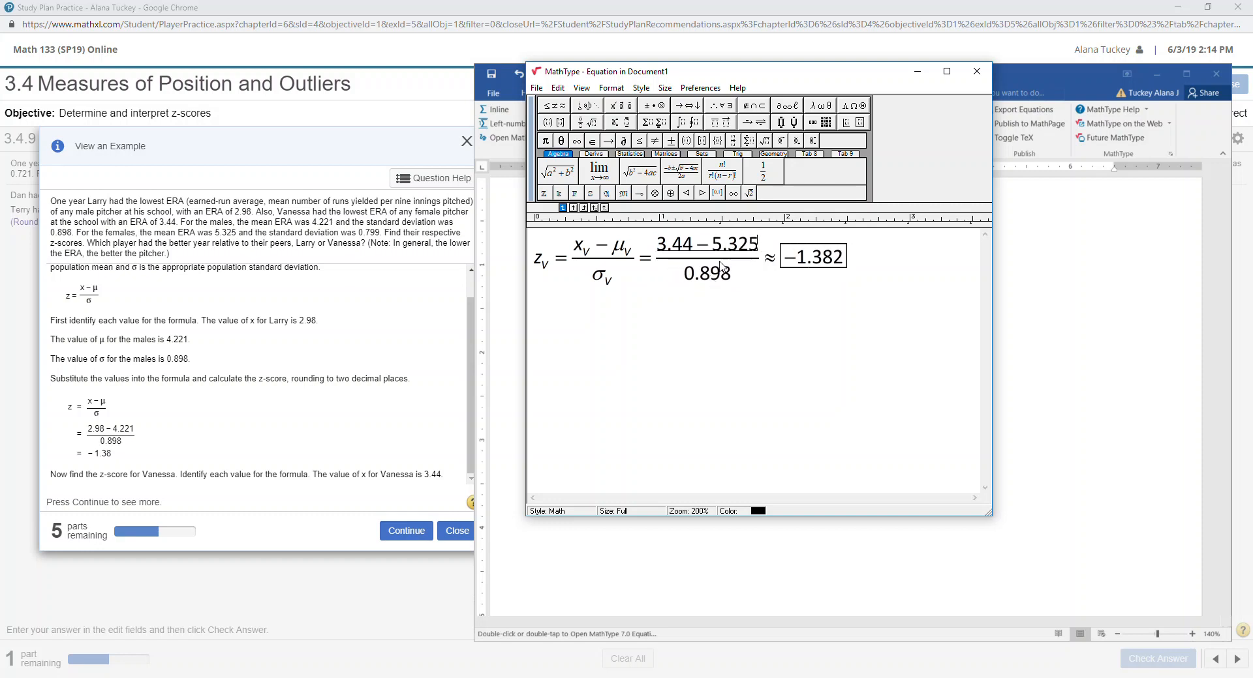
pyautogui.moveTo(695, 274); pyautogui.dragTo(732, 280)
pyautogui.click(721, 274)
pyautogui.click(723, 282)
pyautogui.press('BackSpace')
pyautogui.press('BackSpace')
pyautogui.press('BackSpace')
pyautogui.write('799')
pyautogui.click(253, 677)
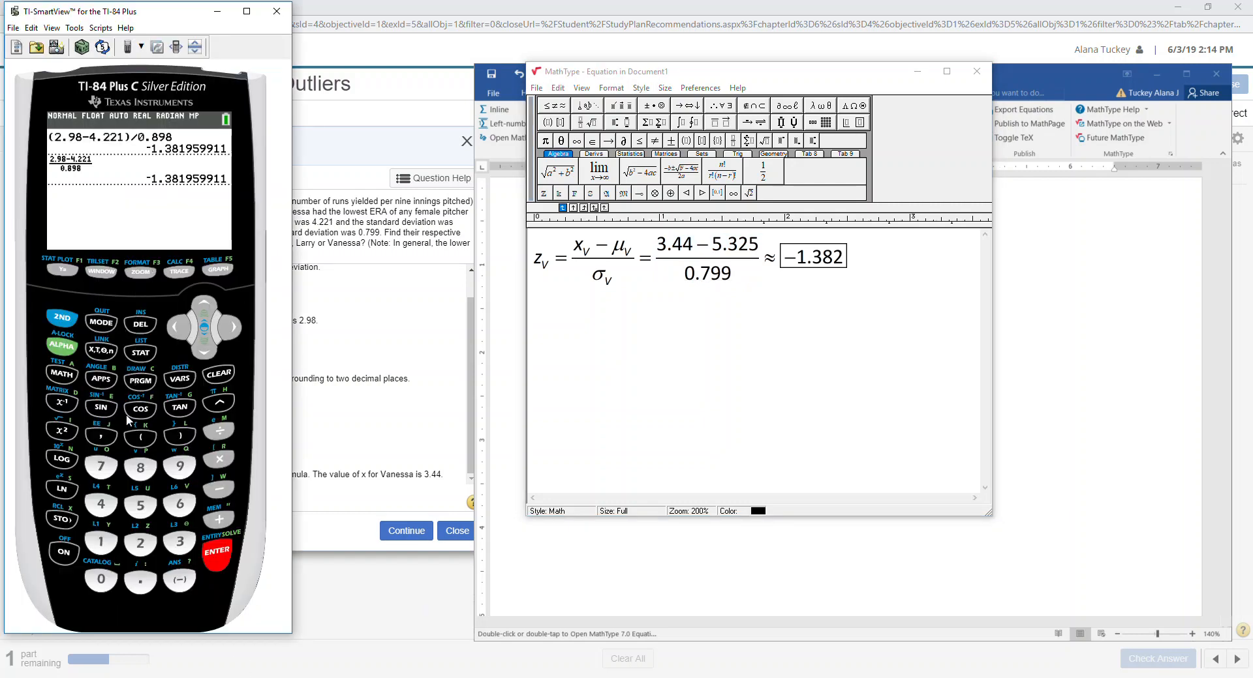
# On the TI-84, key in the numerator (3.44 − 5.325).
pyautogui.write('(3')
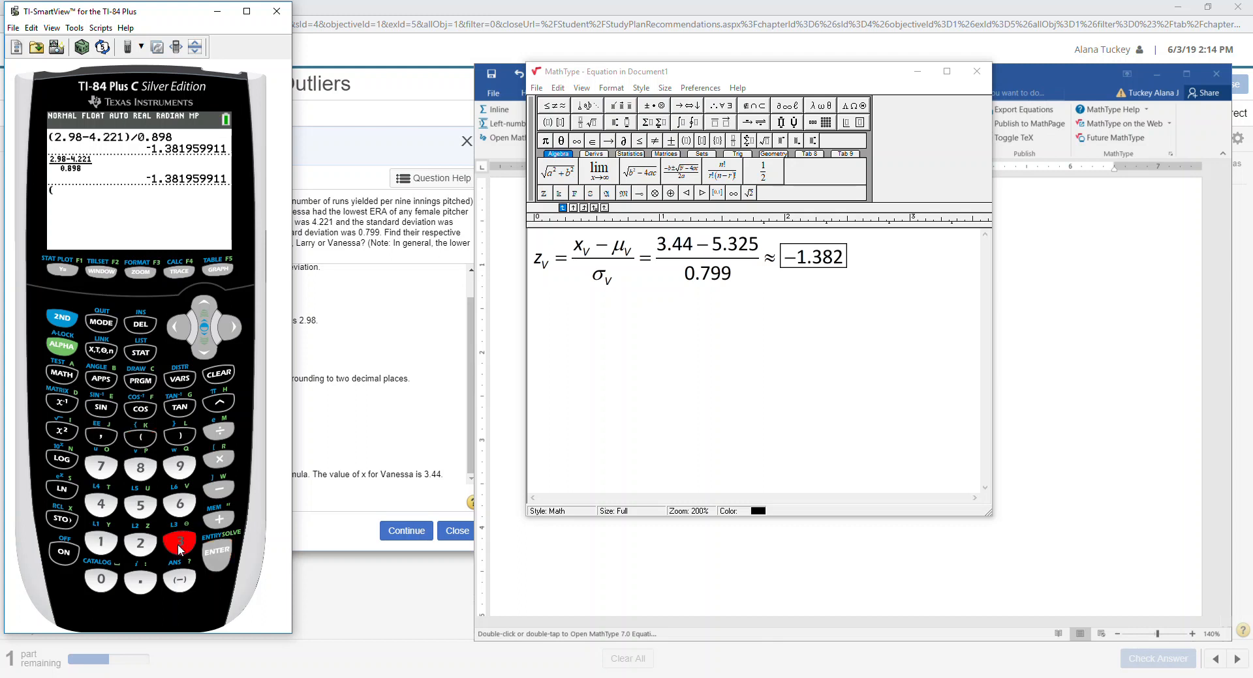
pyautogui.click(140, 582)
pyautogui.click(101, 504)
pyautogui.click(101, 505)
pyautogui.click(220, 489)
pyautogui.click(140, 508)
pyautogui.write('.32')
pyautogui.click(142, 514)
pyautogui.click(180, 436)
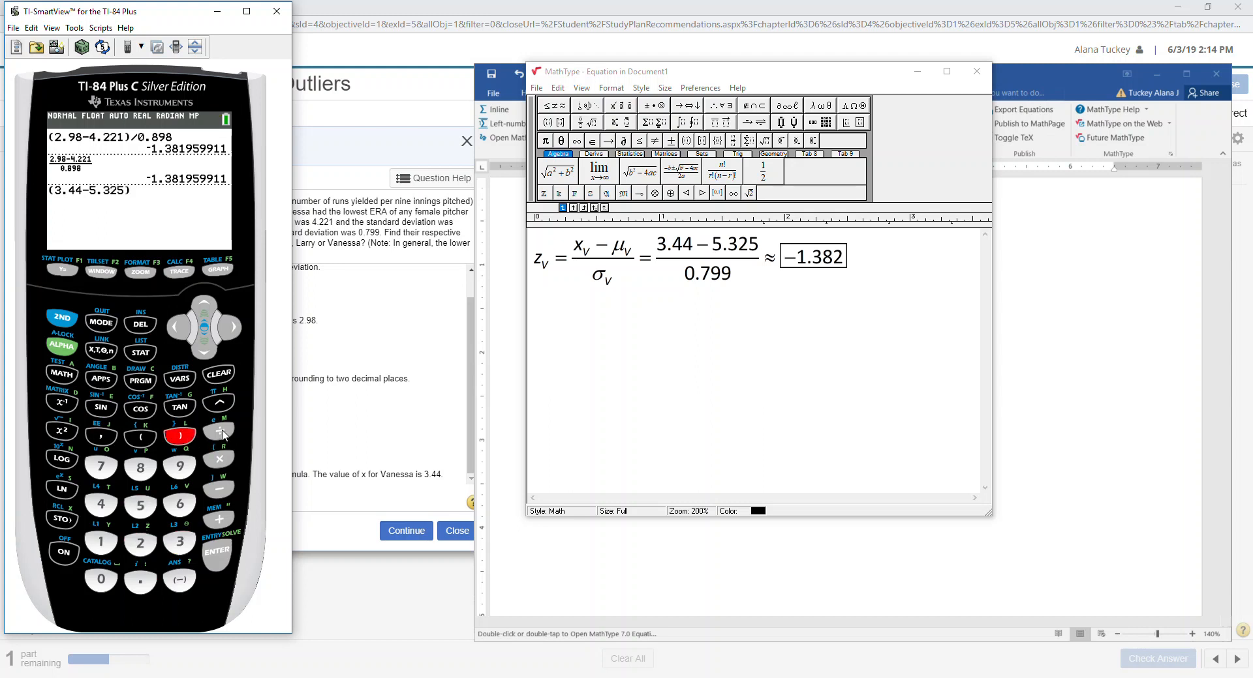
# Divide by 0.799 and evaluate, giving Vanessa's z-score of −2.359198999.
pyautogui.click(222, 433)
pyautogui.write('0.')
pyautogui.click(113, 471)
pyautogui.click(187, 466)
pyautogui.click(187, 466)
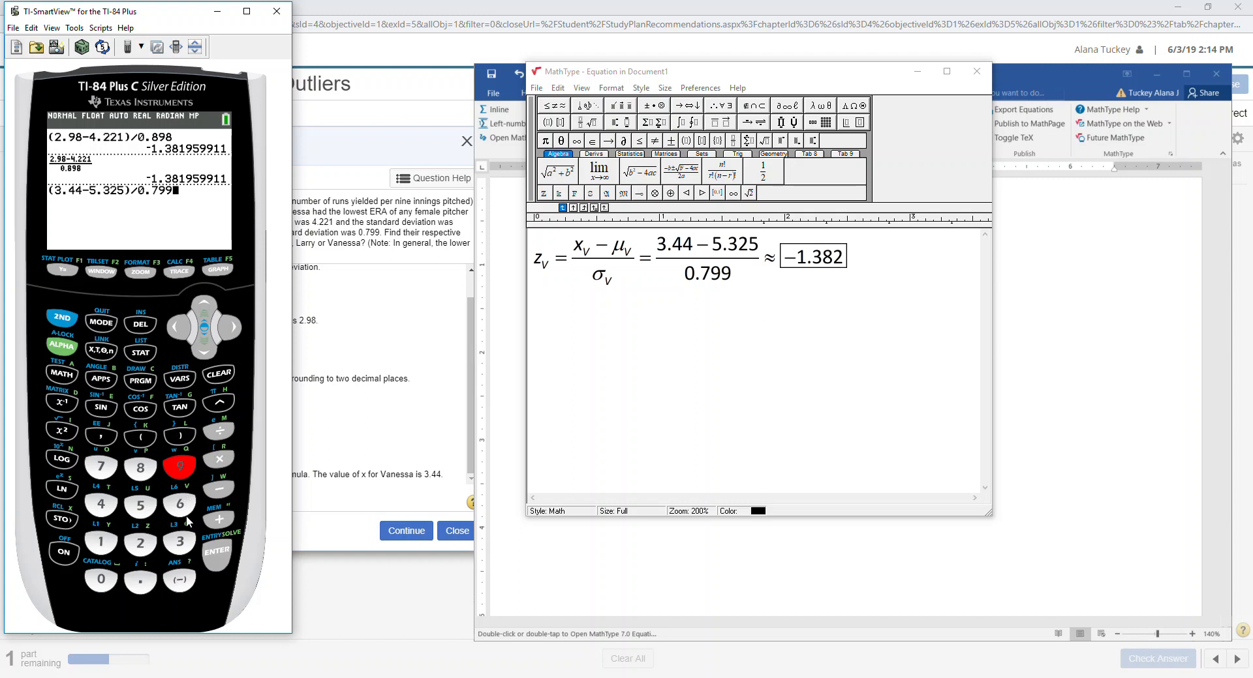
pyautogui.click(209, 538)
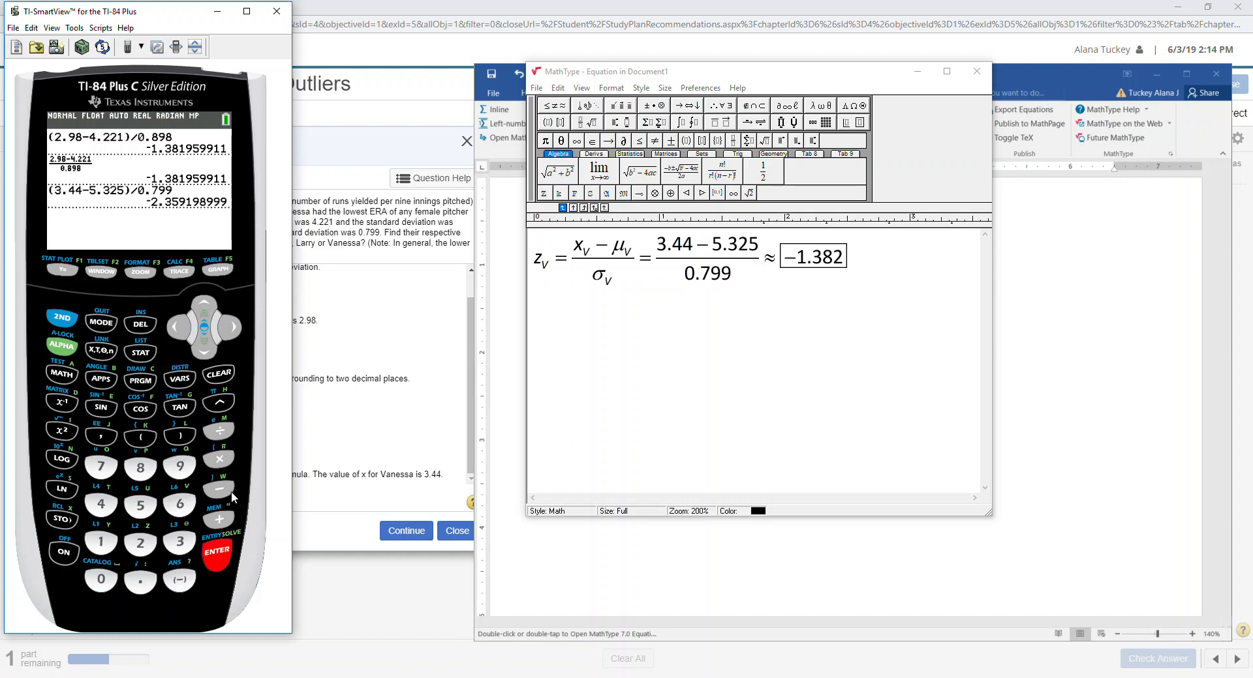
# Recheck with the n/d fraction template: (3.44−5.325)/0.799 = −2.359198999.
pyautogui.click(64, 346)
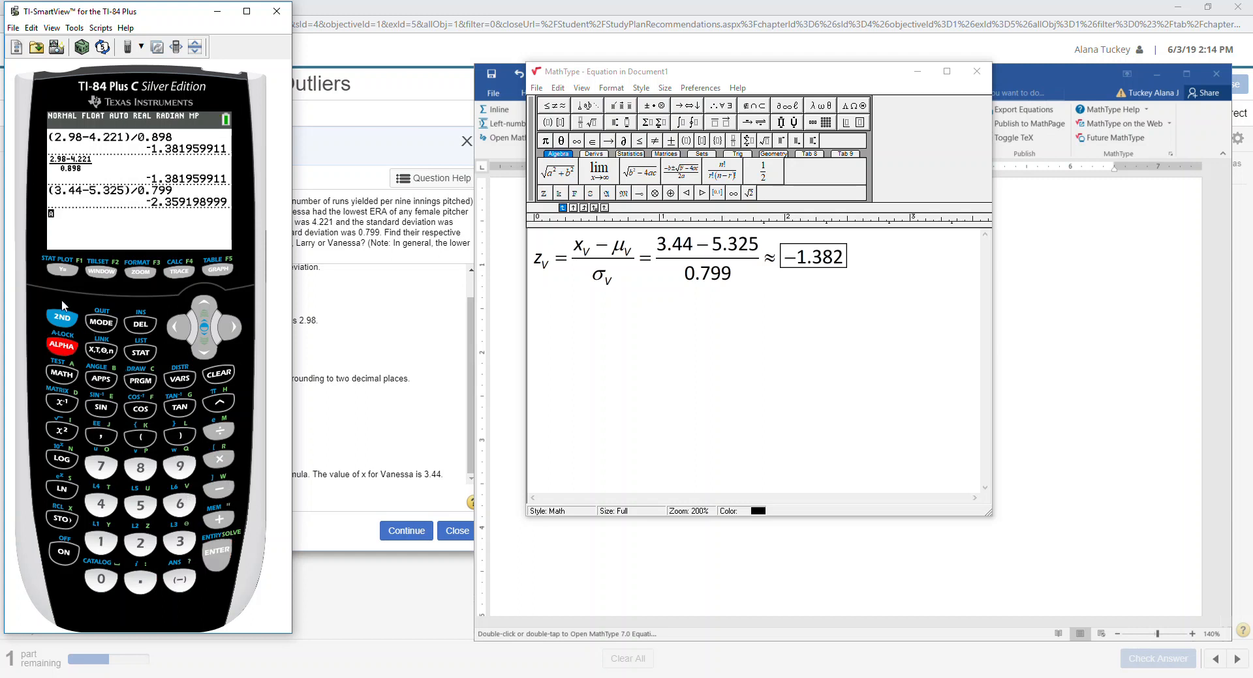
pyautogui.click(61, 273)
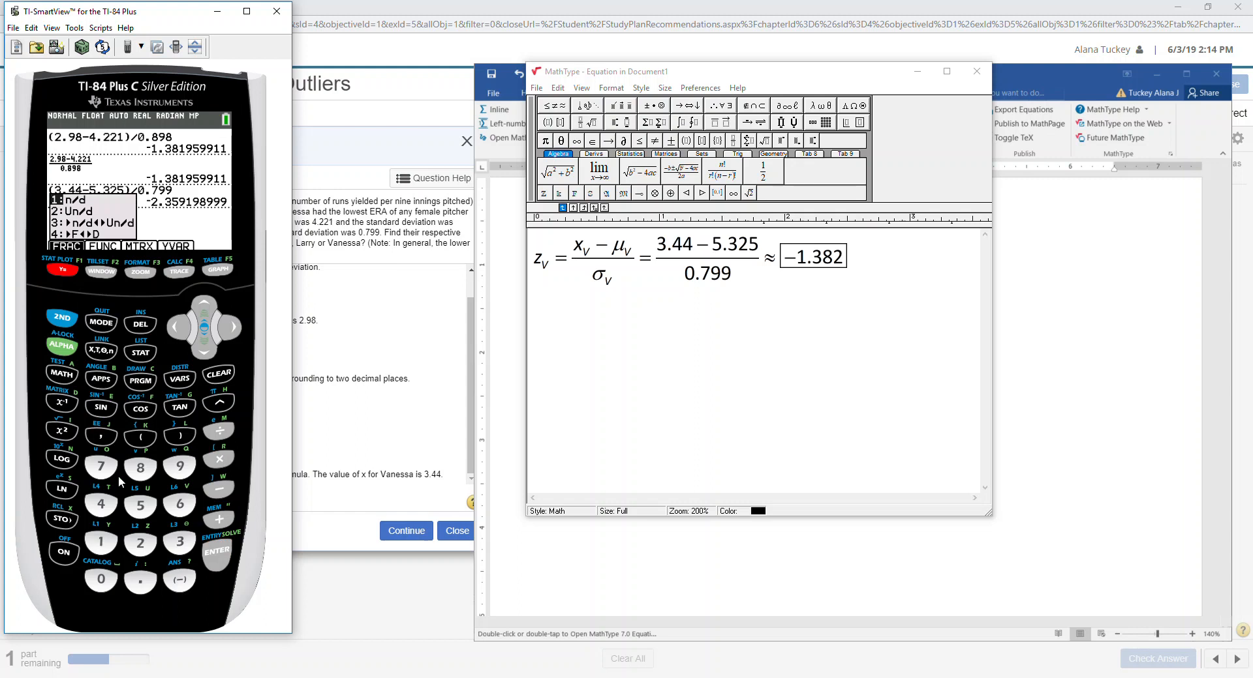
pyautogui.click(109, 544)
pyautogui.write('3.')
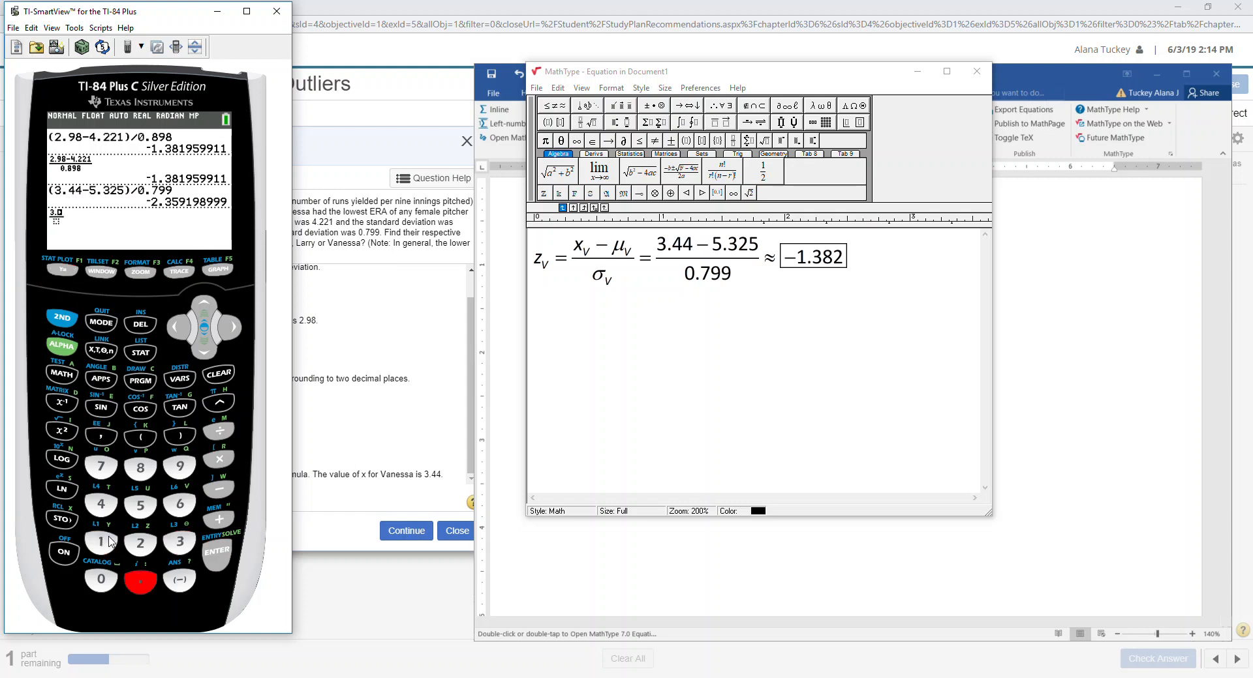
pyautogui.write('44-5.325')
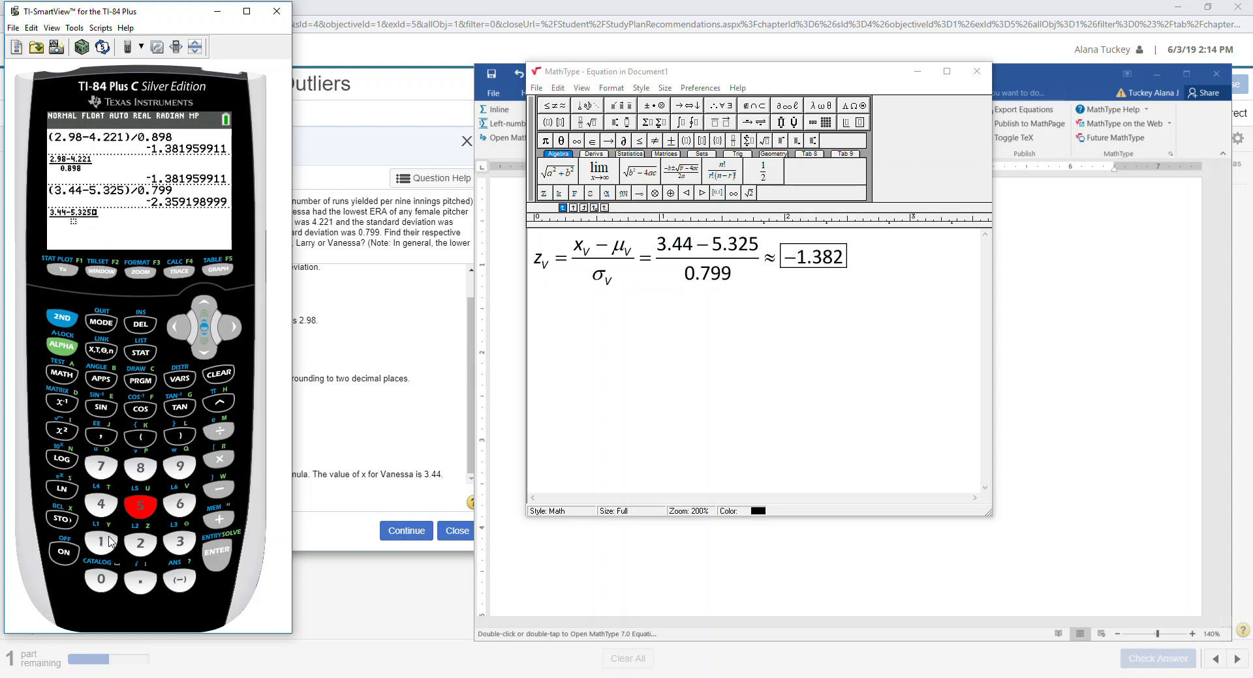
pyautogui.press('Down')
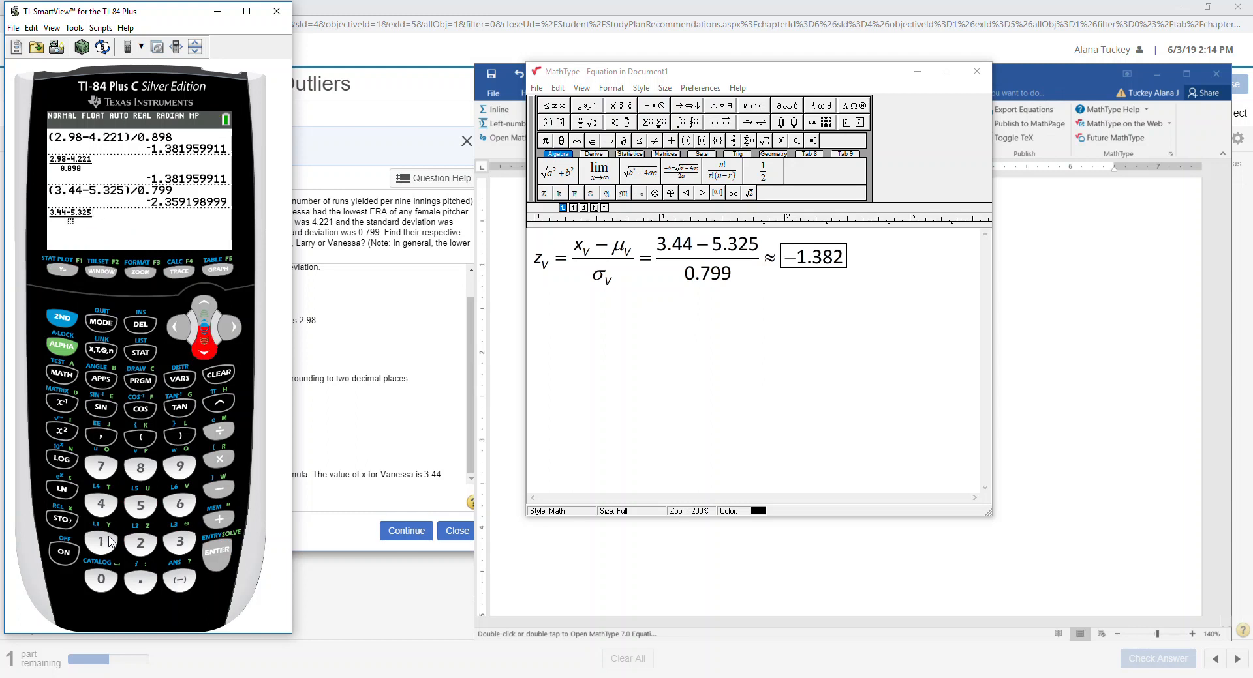
pyautogui.write('0.')
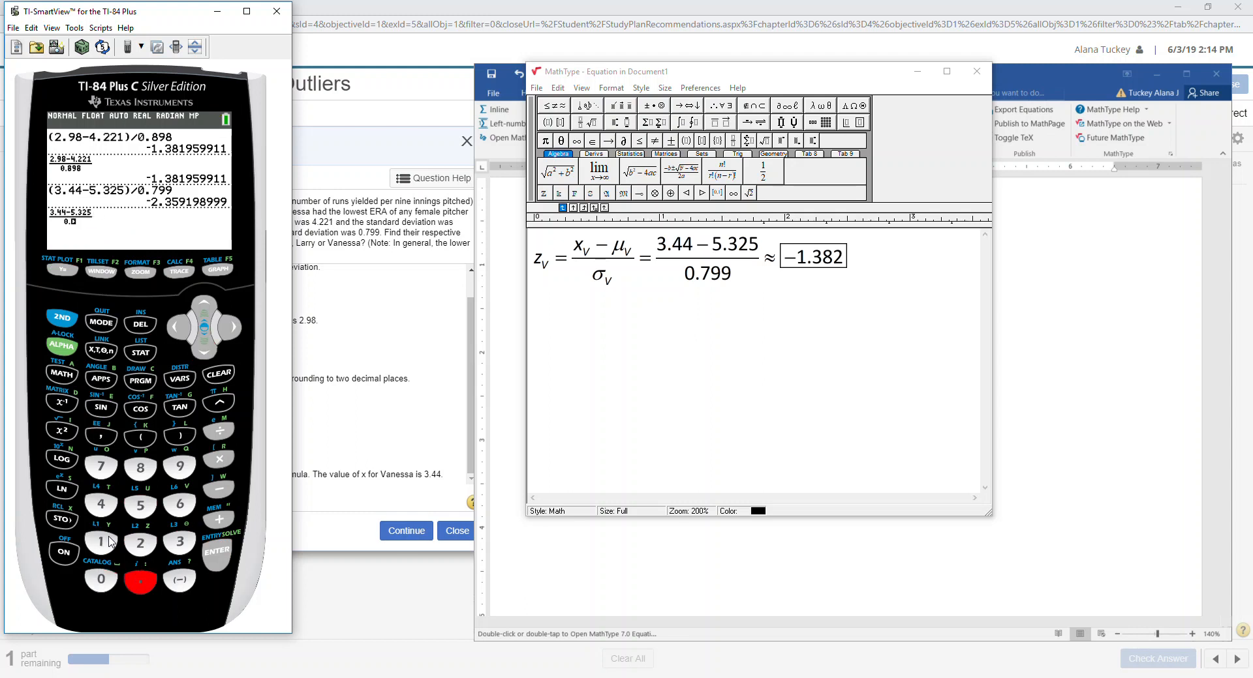
pyautogui.write('799')
pyautogui.press('Return')
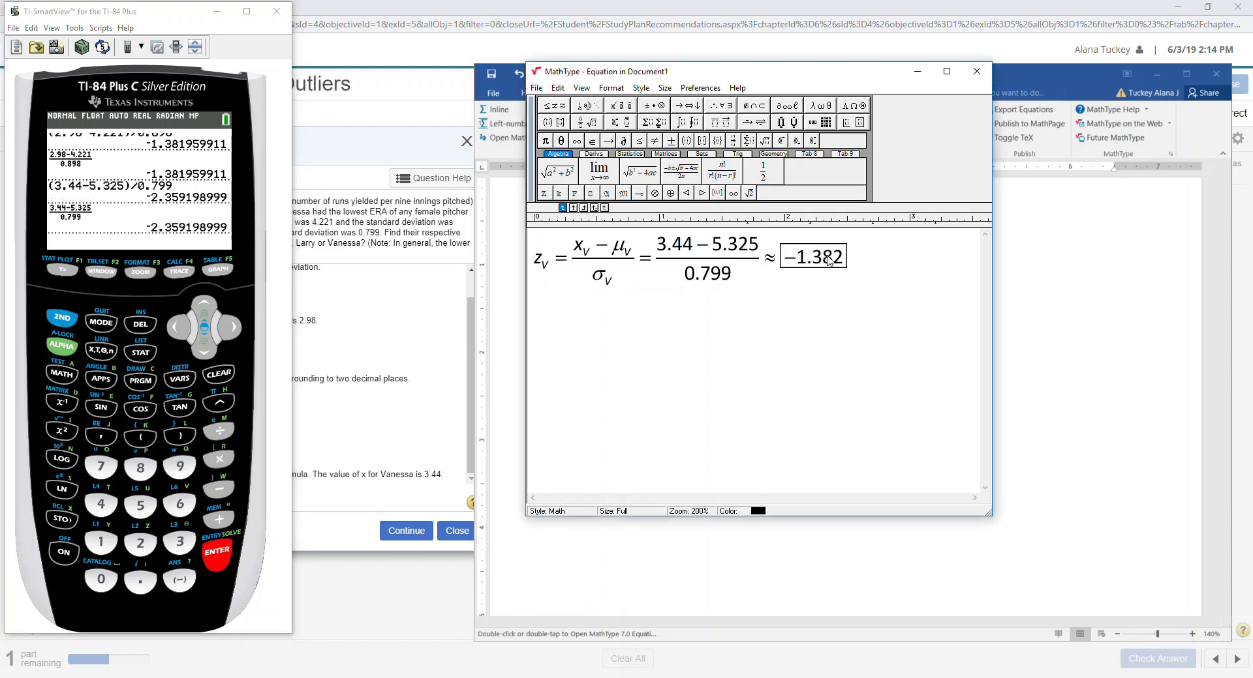
# In Vanessa's MathType equation, replace the boxed 1.382 with 2.36.
pyautogui.moveTo(844, 261); pyautogui.dragTo(800, 262)
pyautogui.write('2.36')
pyautogui.click(341, 356)
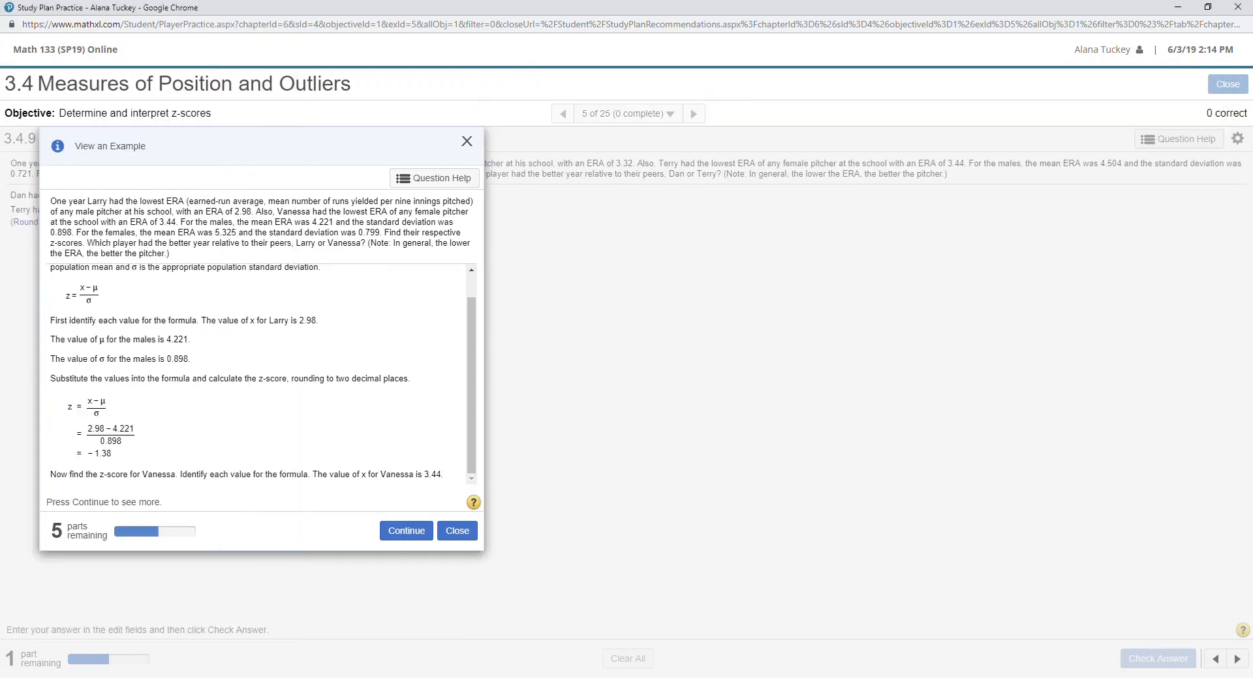
# Step through the MathXL example to show Vanessa's z-score calculation and the interpretation paragraph.
pyautogui.hotkey('alt', 'Tab')
pyautogui.hotkey('alt', 'Tab')
pyautogui.click(404, 531)
pyautogui.click(418, 531)
pyautogui.click(423, 531)
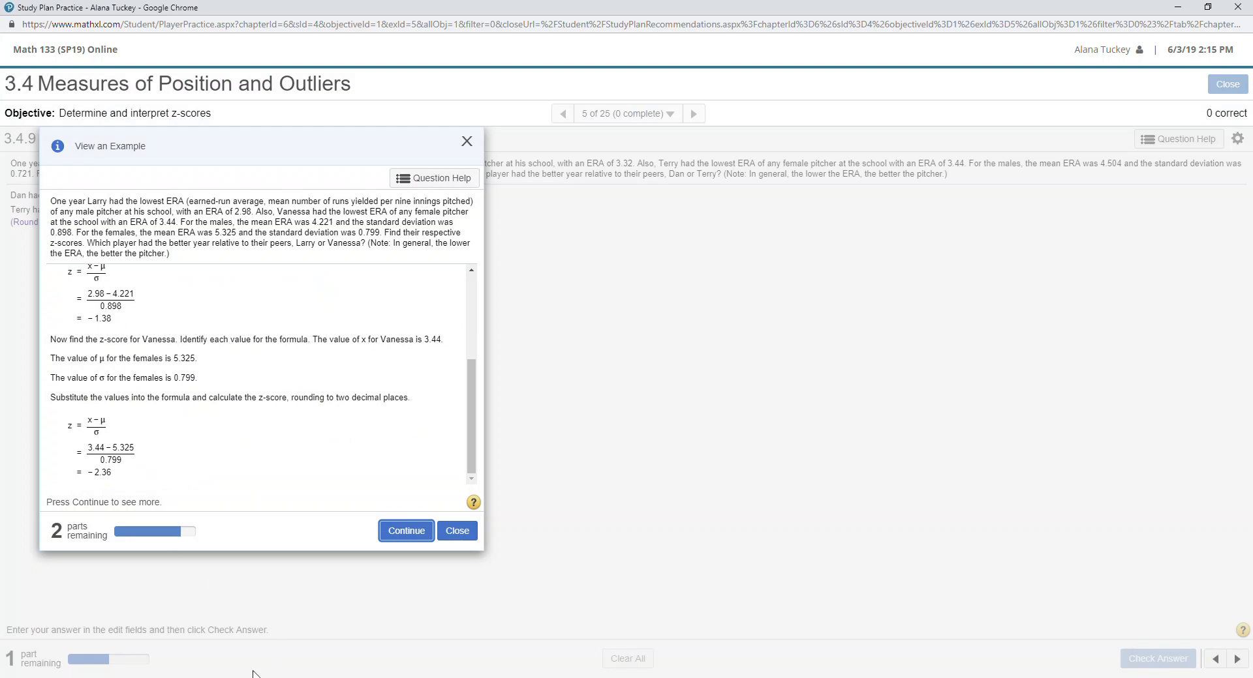
pyautogui.click(408, 532)
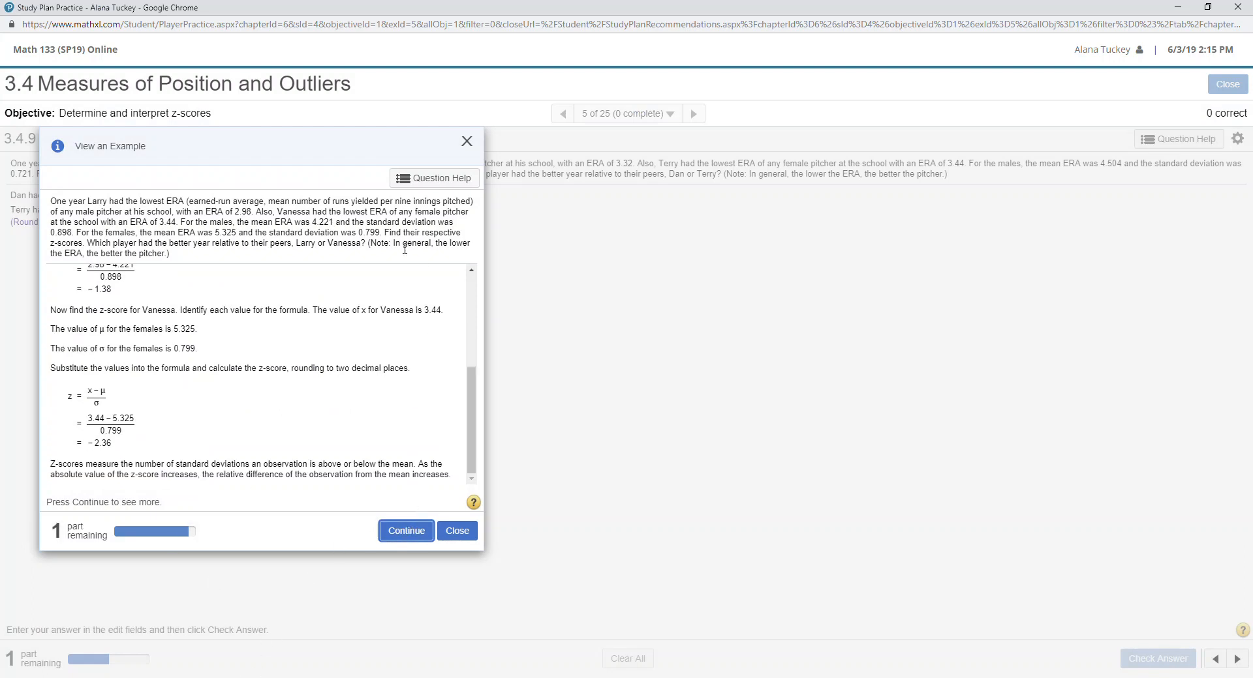
# Reveal the example's final part and highlight the better-year question and z-score comparison.
pyautogui.moveTo(106, 243); pyautogui.dragTo(318, 245)
pyautogui.hotkey('alt', 'Tab')
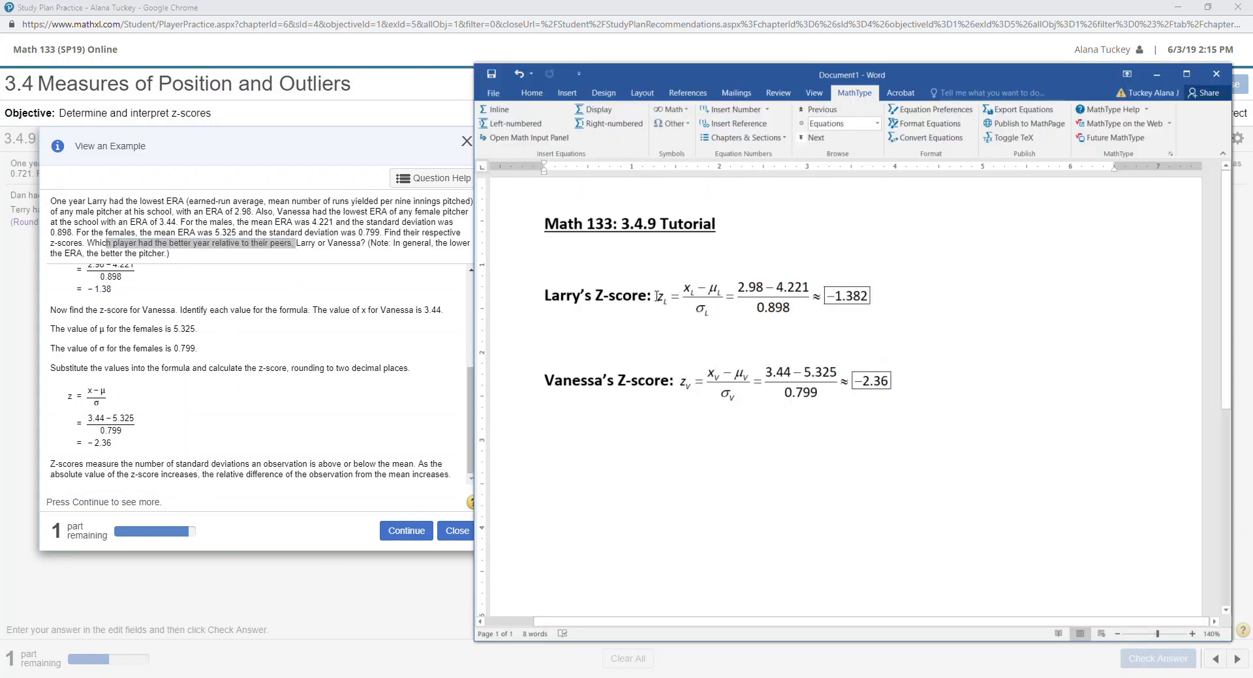
pyautogui.click(406, 531)
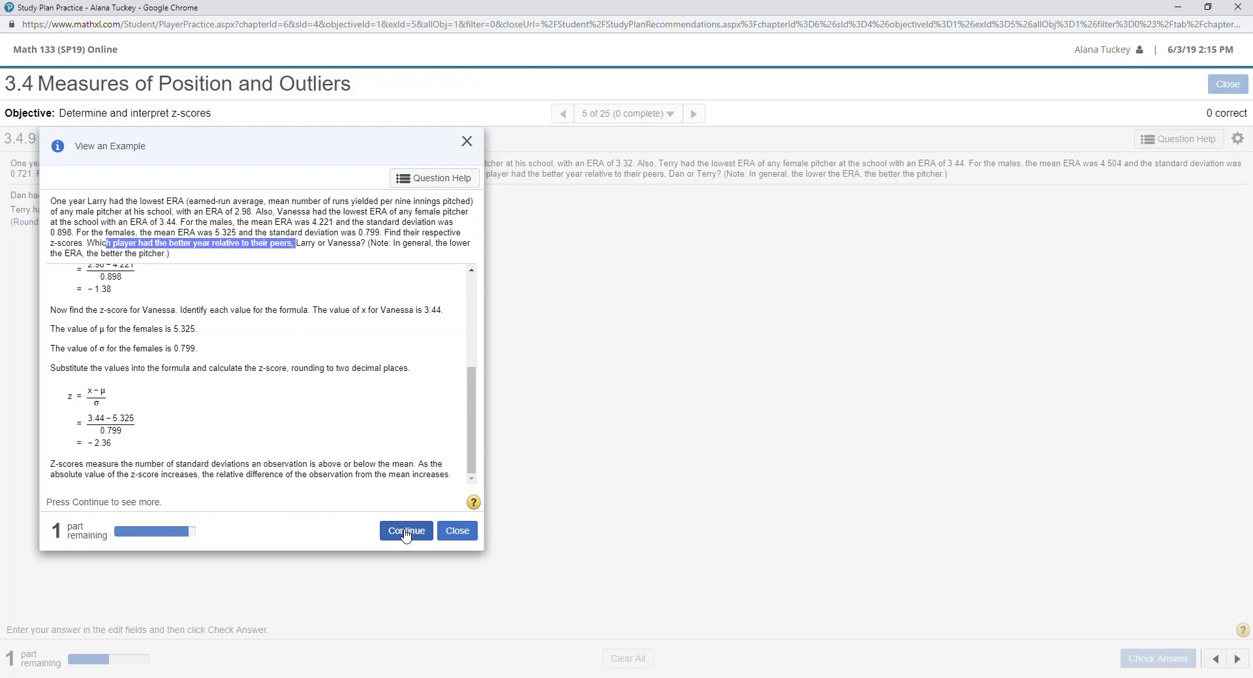
pyautogui.click(405, 535)
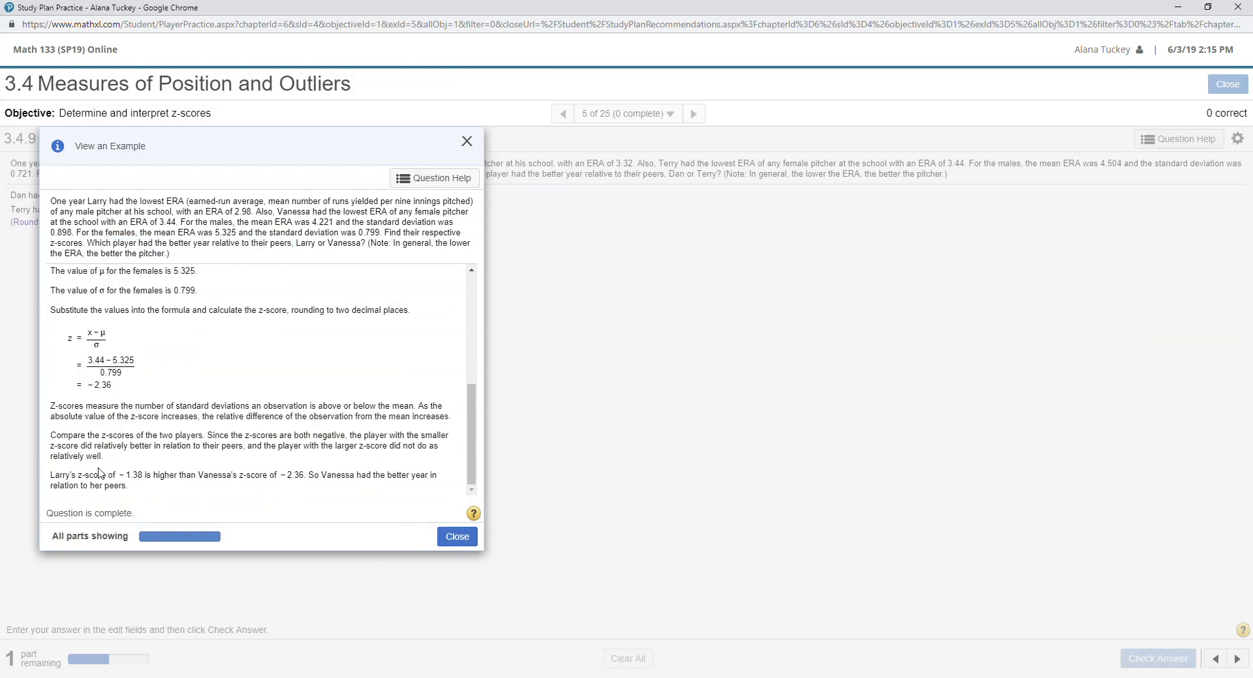
pyautogui.moveTo(62, 435); pyautogui.dragTo(100, 436)
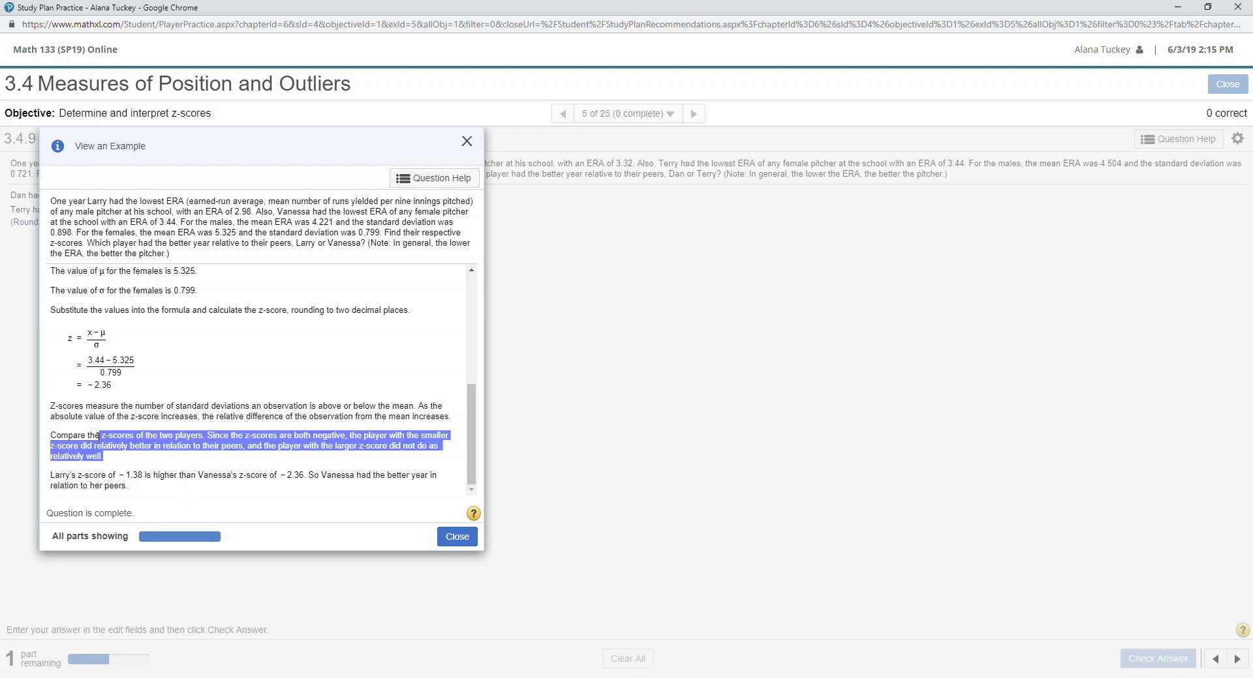
# Highlight the ERA definition and what ERA measures in the problem statement.
pyautogui.moveTo(109, 202); pyautogui.dragTo(183, 261)
pyautogui.click(181, 220)
pyautogui.moveTo(166, 202); pyautogui.dragTo(270, 202)
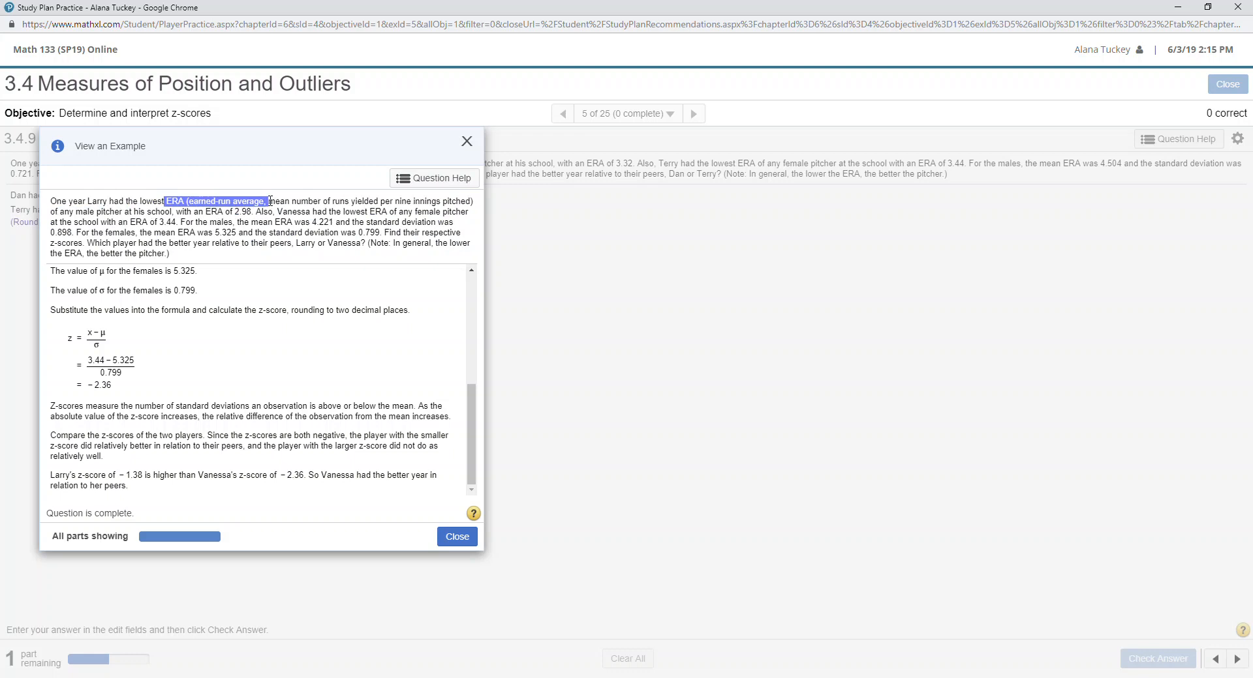
pyautogui.click(273, 218)
pyautogui.moveTo(316, 202); pyautogui.dragTo(450, 206)
pyautogui.click(251, 677)
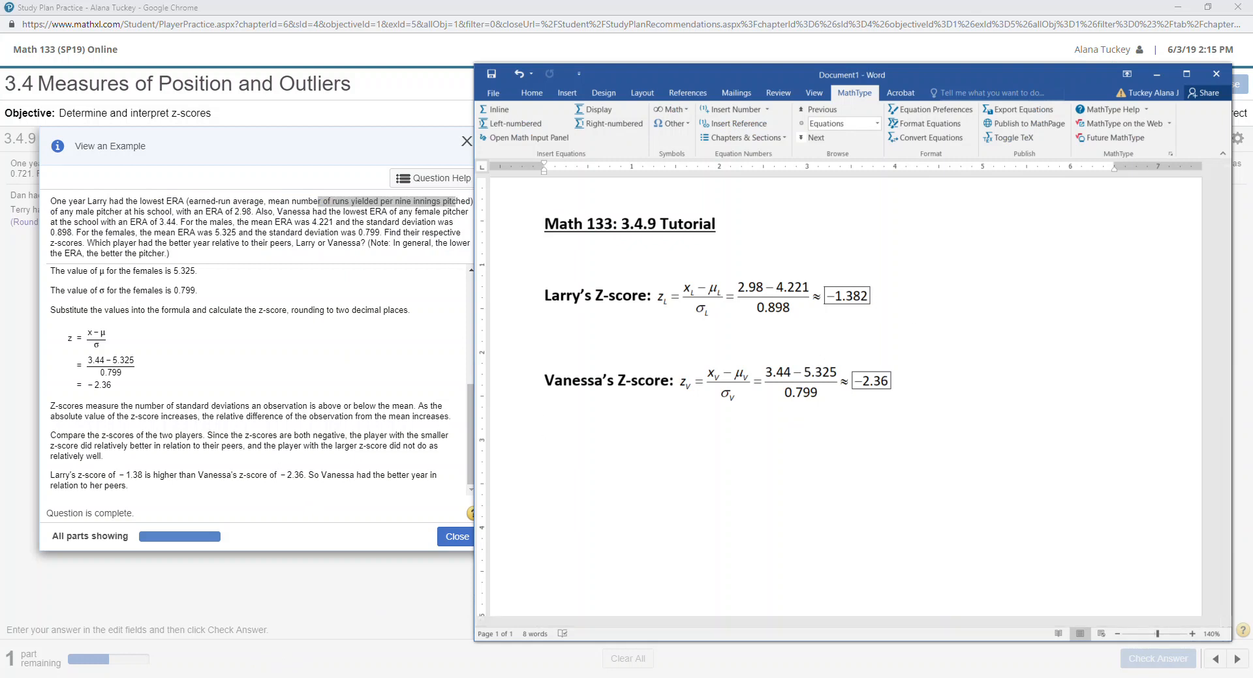
pyautogui.click(406, 258)
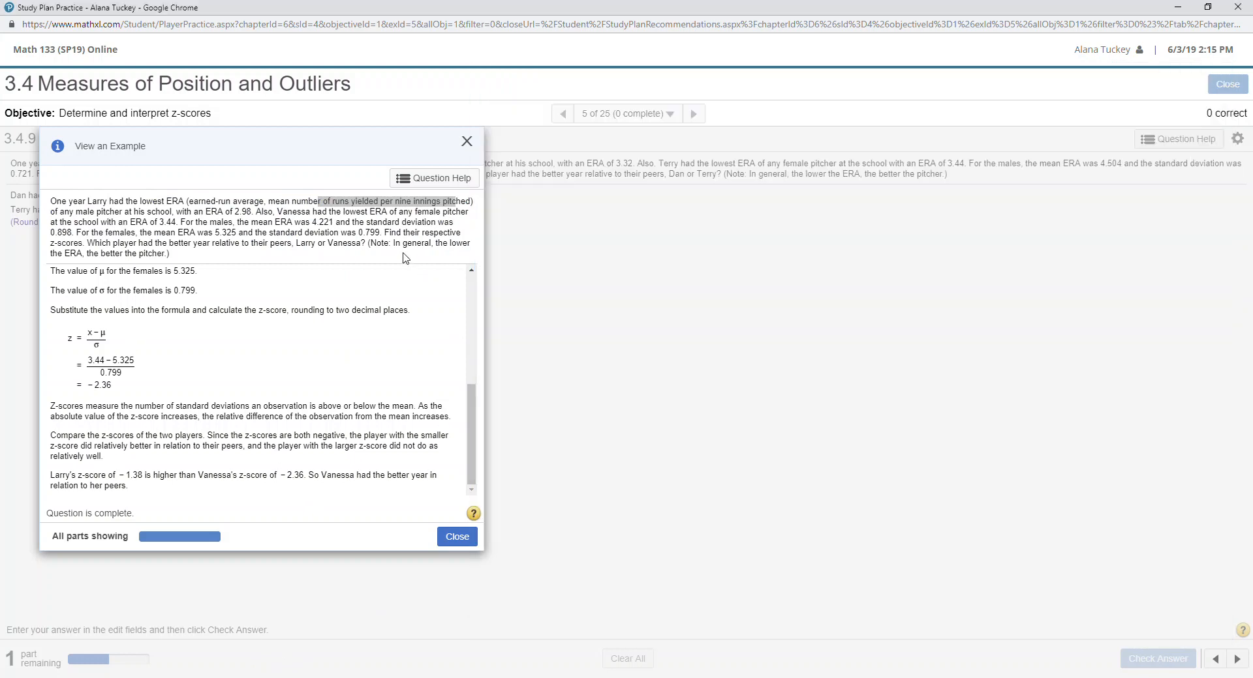
pyautogui.moveTo(368, 258)
pyautogui.mouseDown()
pyautogui.moveTo(360, 243)
pyautogui.moveTo(381, 233)
pyautogui.moveTo(370, 243)
pyautogui.moveTo(381, 257)
pyautogui.mouseUp()
pyautogui.click(384, 259)
pyautogui.click(374, 245)
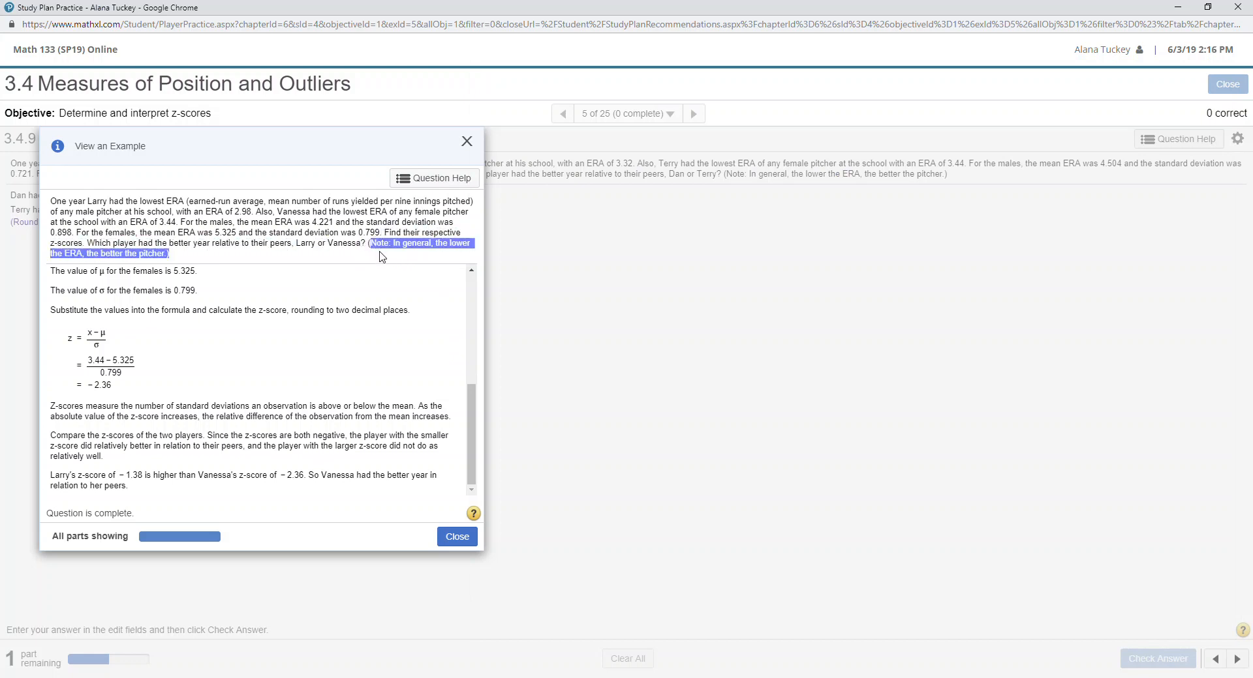
pyautogui.click(382, 257)
pyautogui.moveTo(383, 256); pyautogui.dragTo(378, 246)
pyautogui.click(248, 677)
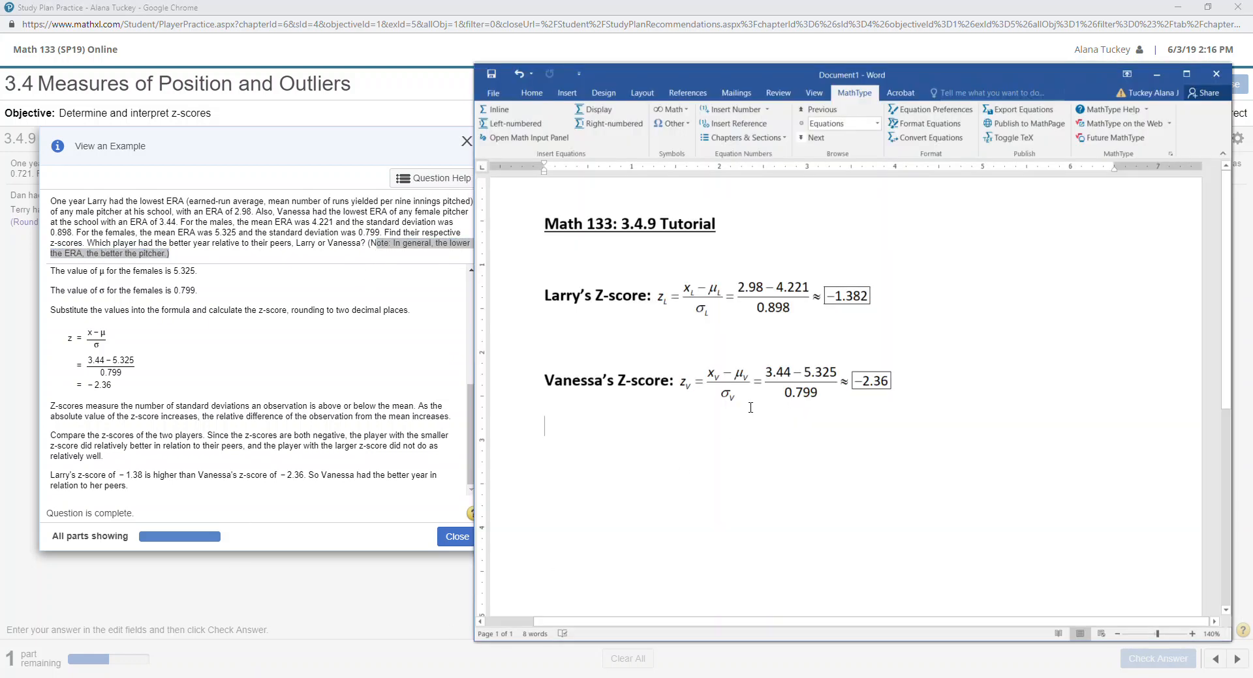
pyautogui.click(909, 332)
pyautogui.moveTo(556, 293); pyautogui.dragTo(726, 307)
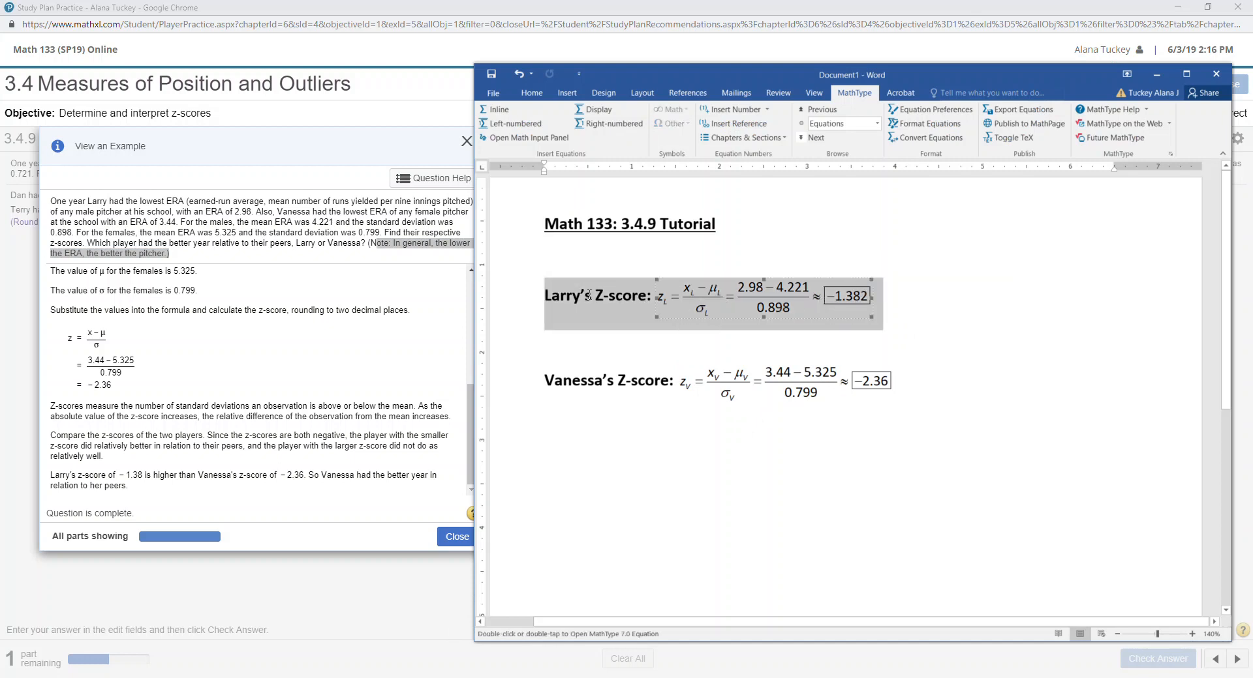
pyautogui.click(567, 293)
pyautogui.moveTo(566, 293); pyautogui.dragTo(756, 291)
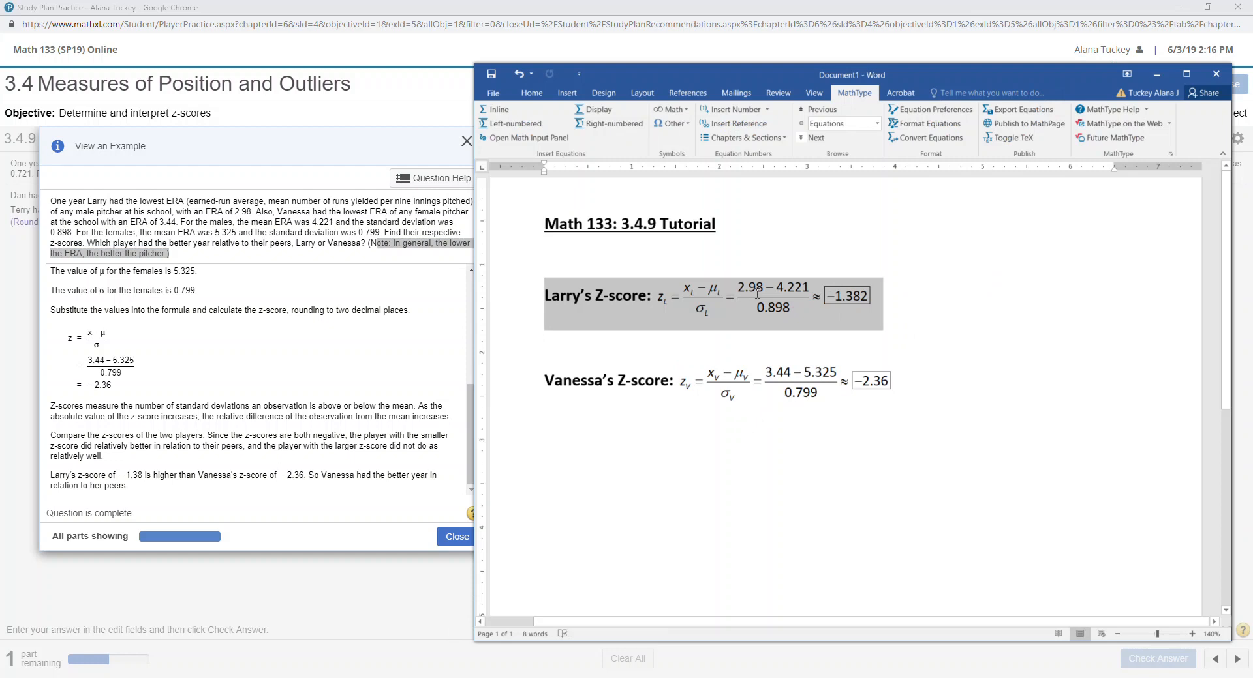
pyautogui.moveTo(757, 294); pyautogui.dragTo(755, 293)
pyautogui.click(914, 309)
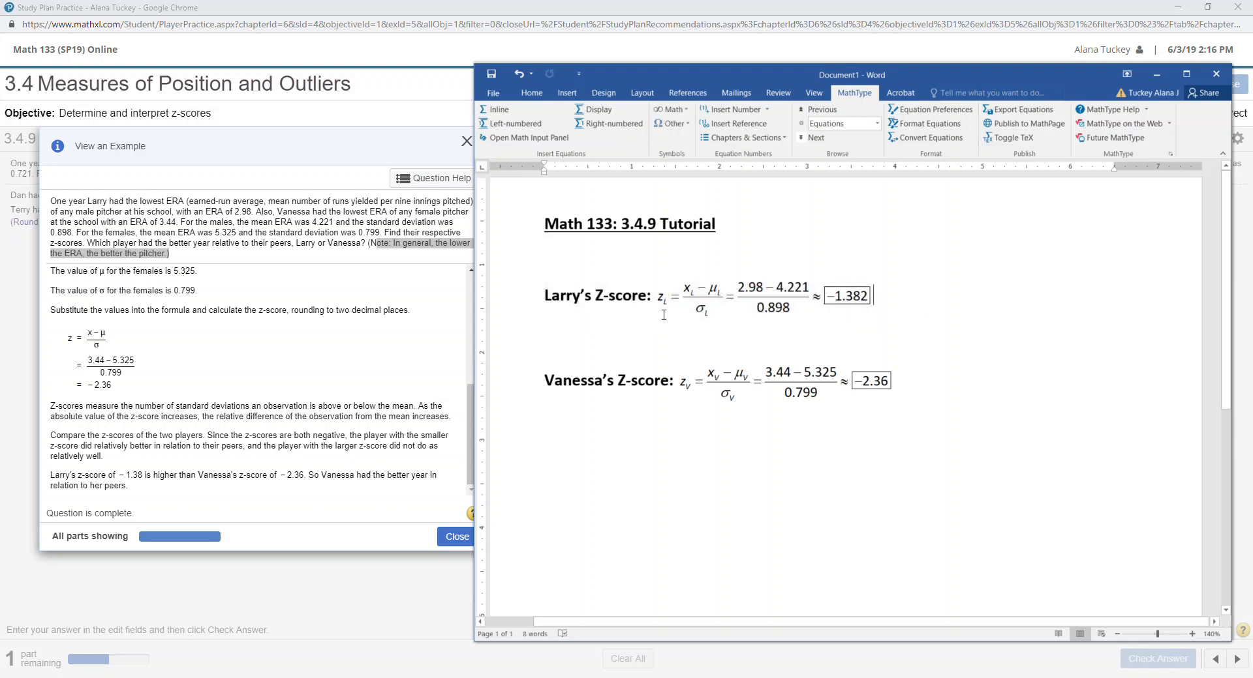
pyautogui.moveTo(663, 316); pyautogui.dragTo(796, 396)
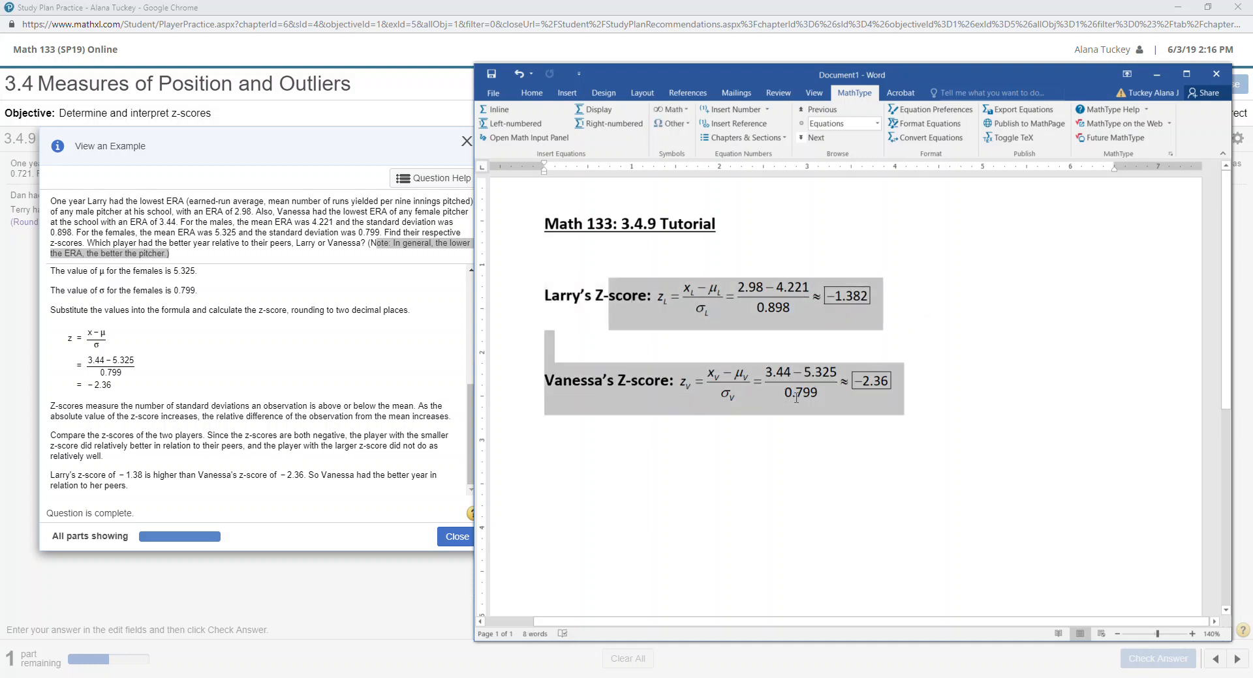
pyautogui.click(619, 372)
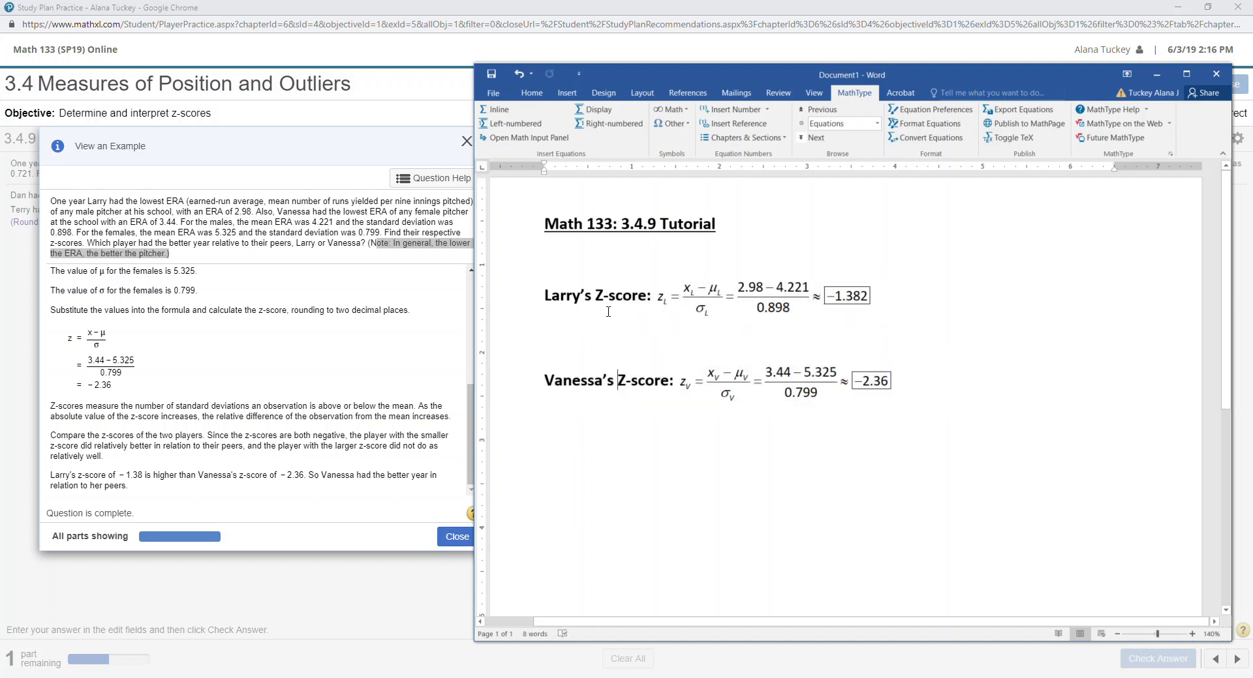
pyautogui.moveTo(562, 383); pyautogui.dragTo(705, 389)
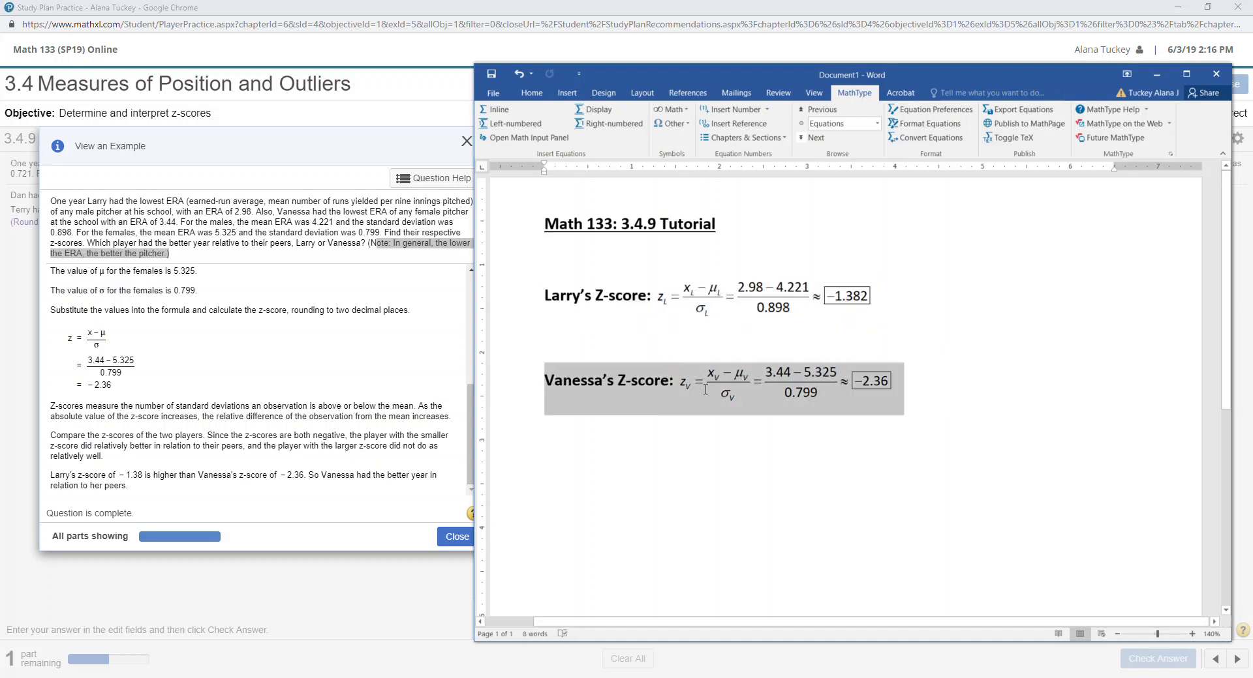
pyautogui.click(792, 385)
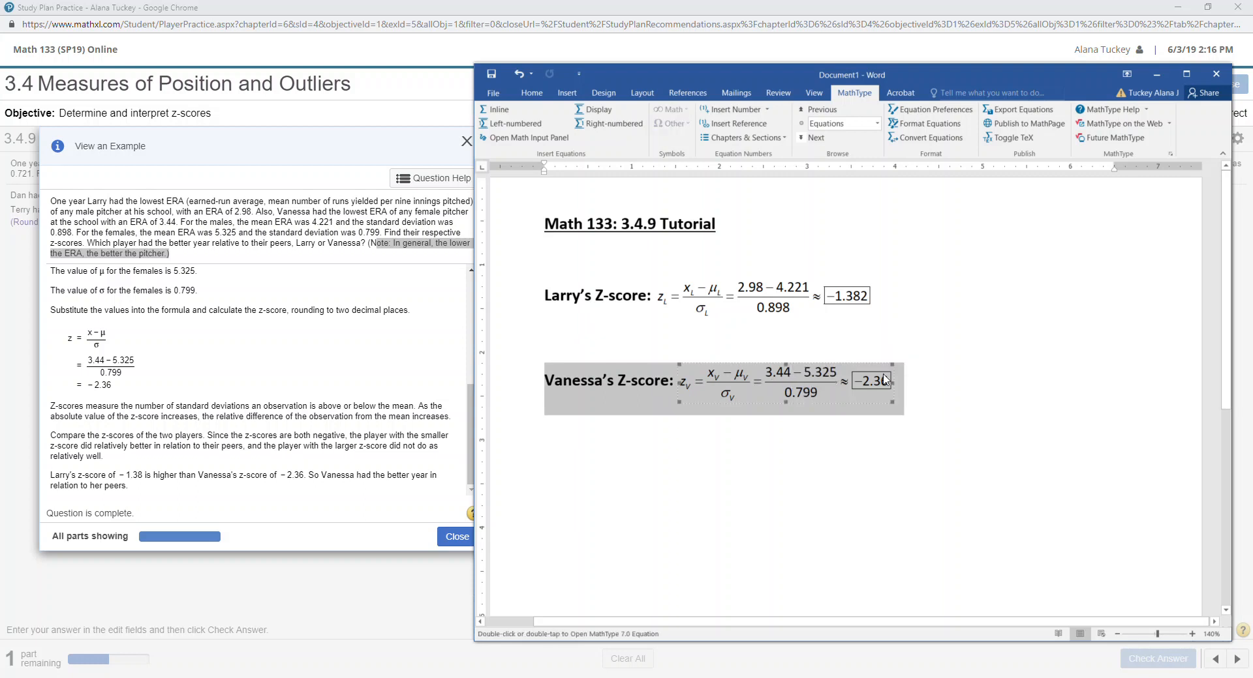
pyautogui.click(915, 386)
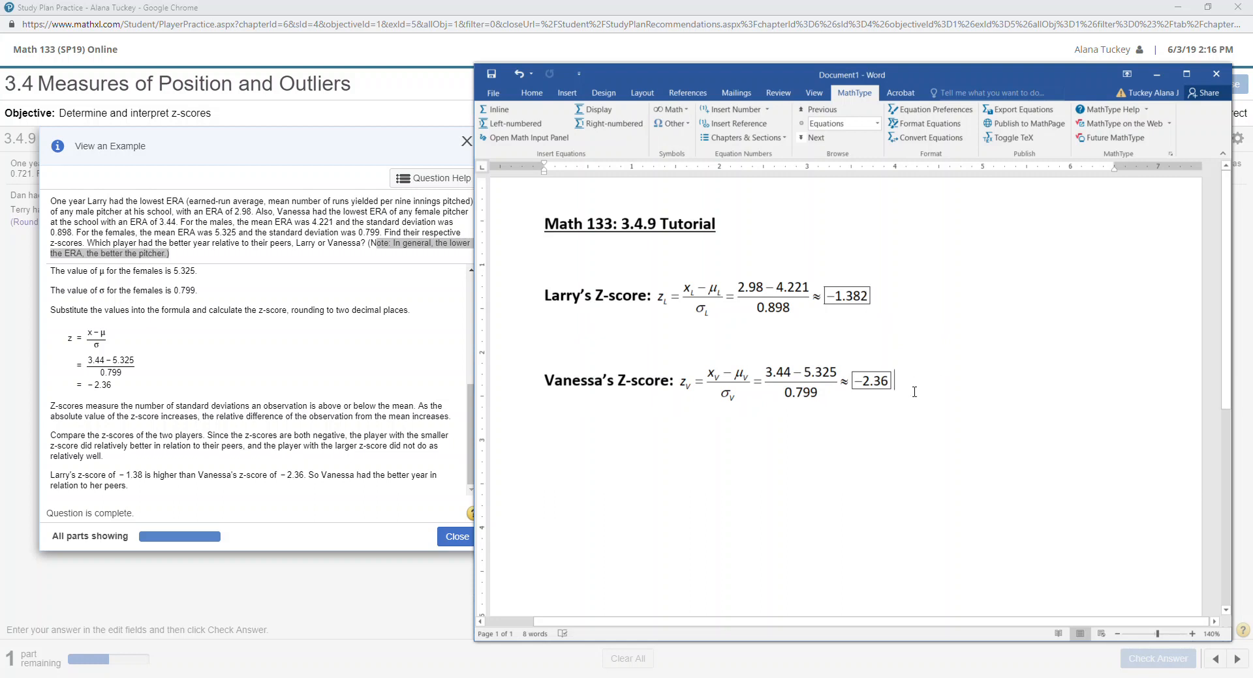
pyautogui.tripleClick(655, 382)
pyautogui.tripleClick(887, 300)
pyautogui.click(936, 384)
# Add the bold line 'Vanessa is better because her z-score is lower (and lower ERA is a GOOD thing for pitchers).'.
pyautogui.press('Return')
pyautogui.press('Return')
pyautogui.write('V')
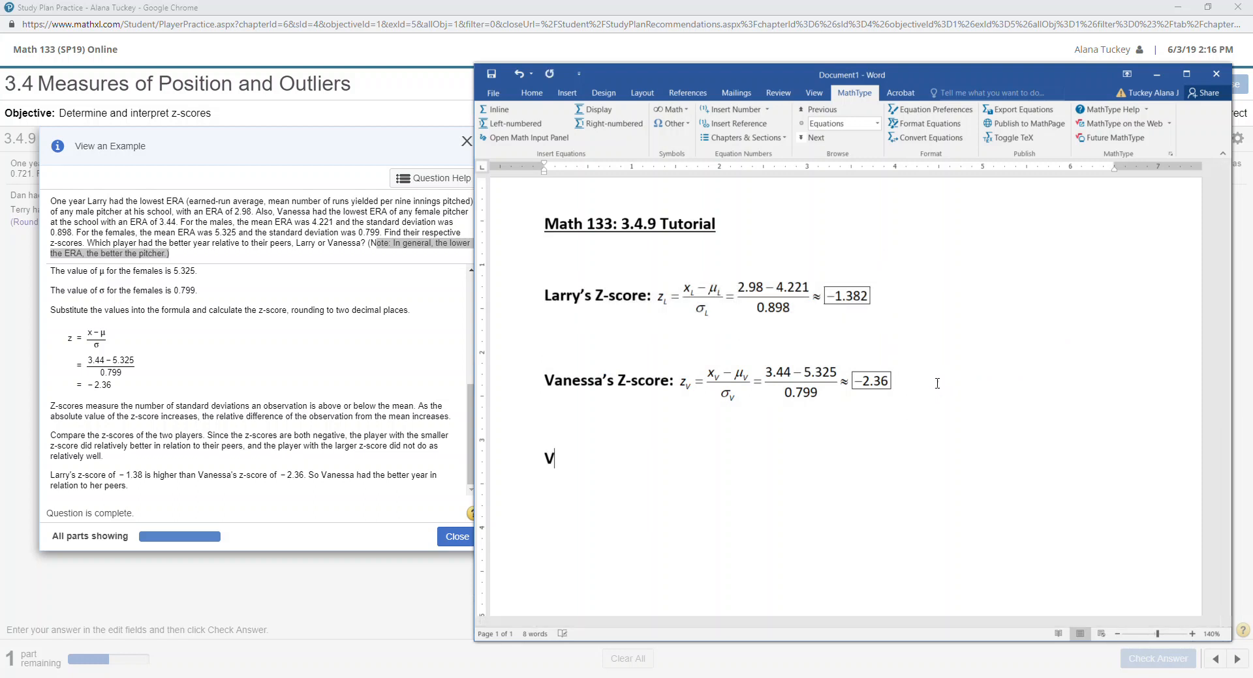
pyautogui.write('anessa is better because ')
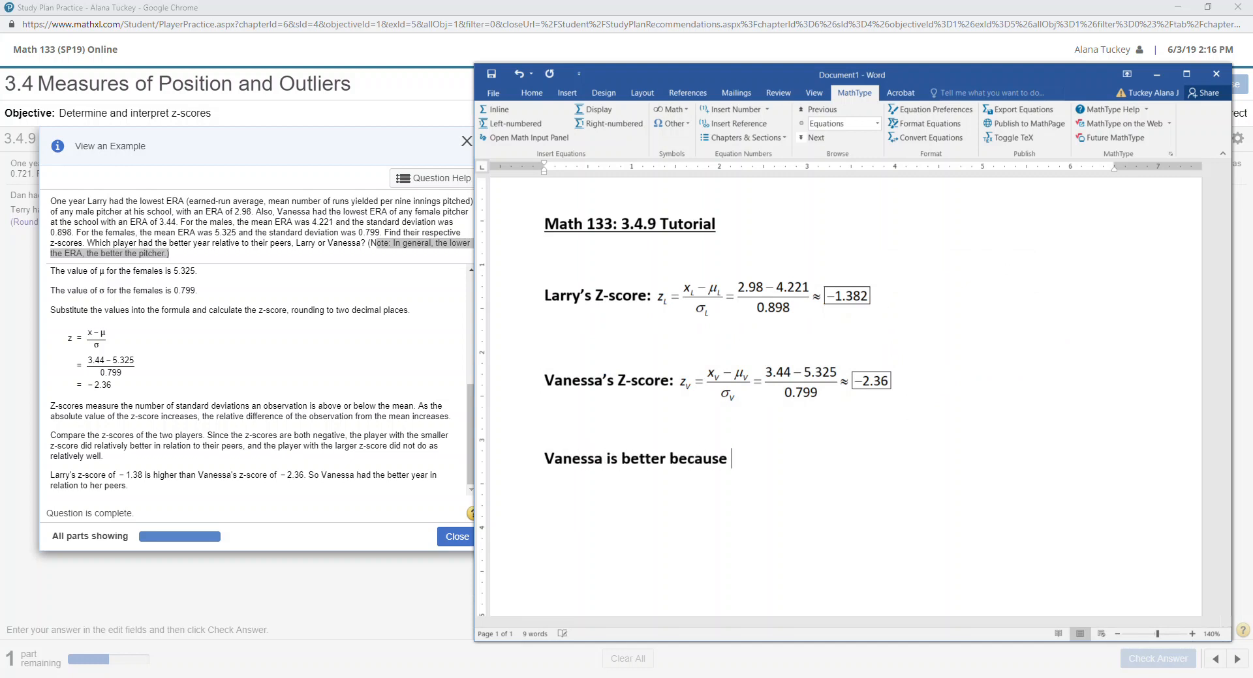
pyautogui.write('her z-score is lower (')
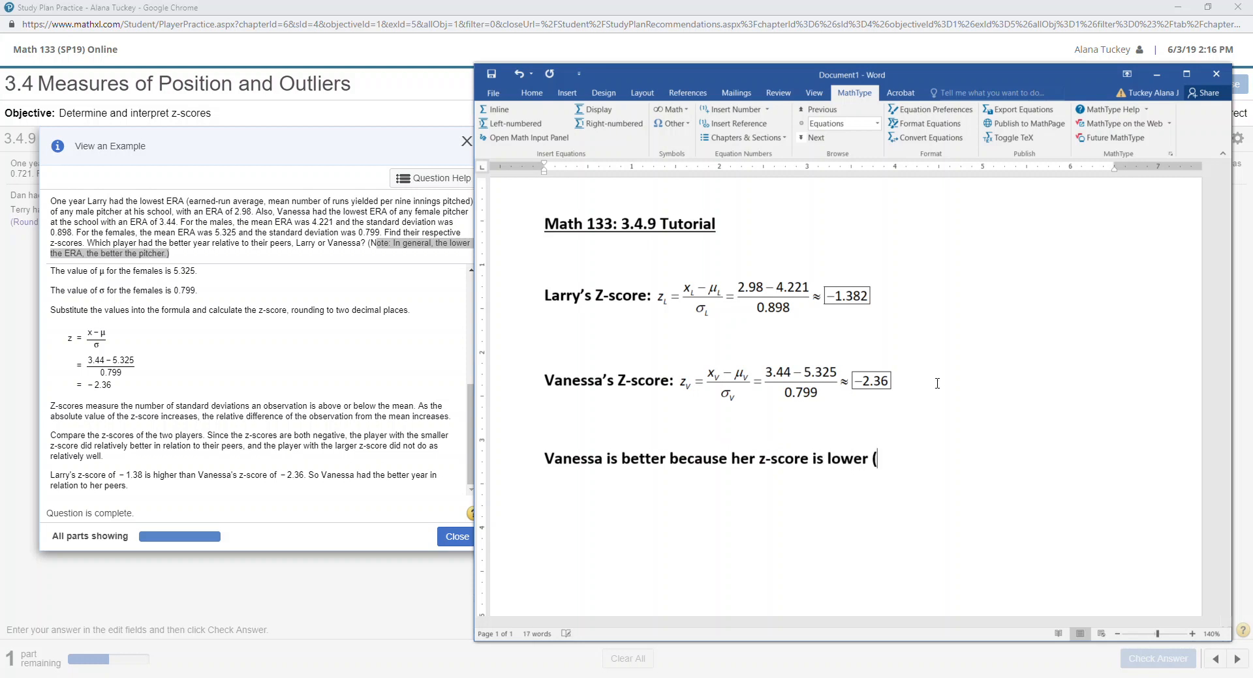
pyautogui.write('and lower ERA is a GOOD thing')
pyautogui.press('BackSpace')
pyautogui.write('GOOD thi')
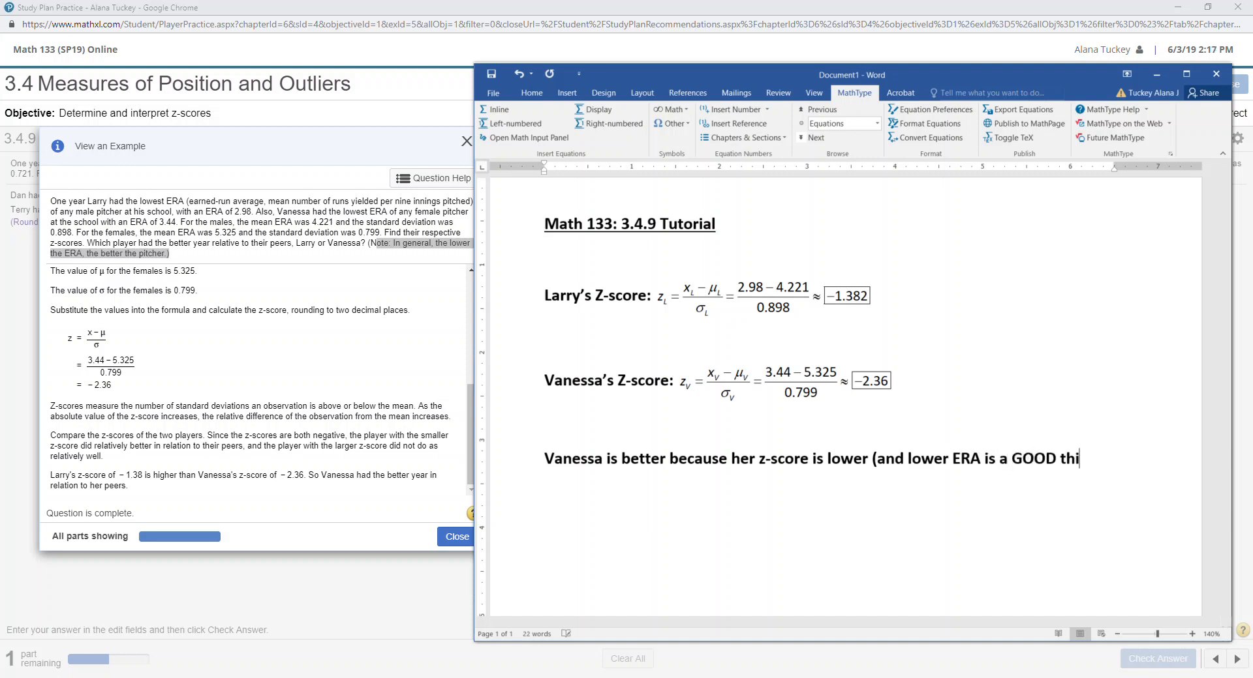
pyautogui.write('ng for pitchers)')
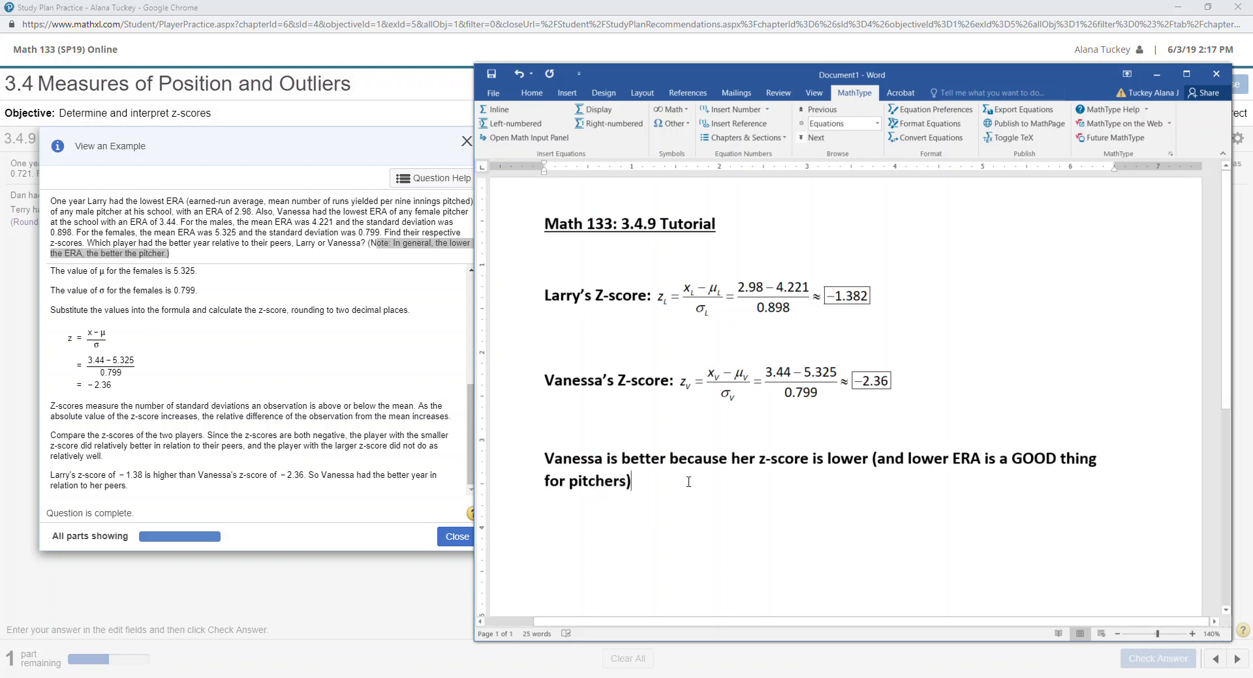
pyautogui.write('.')
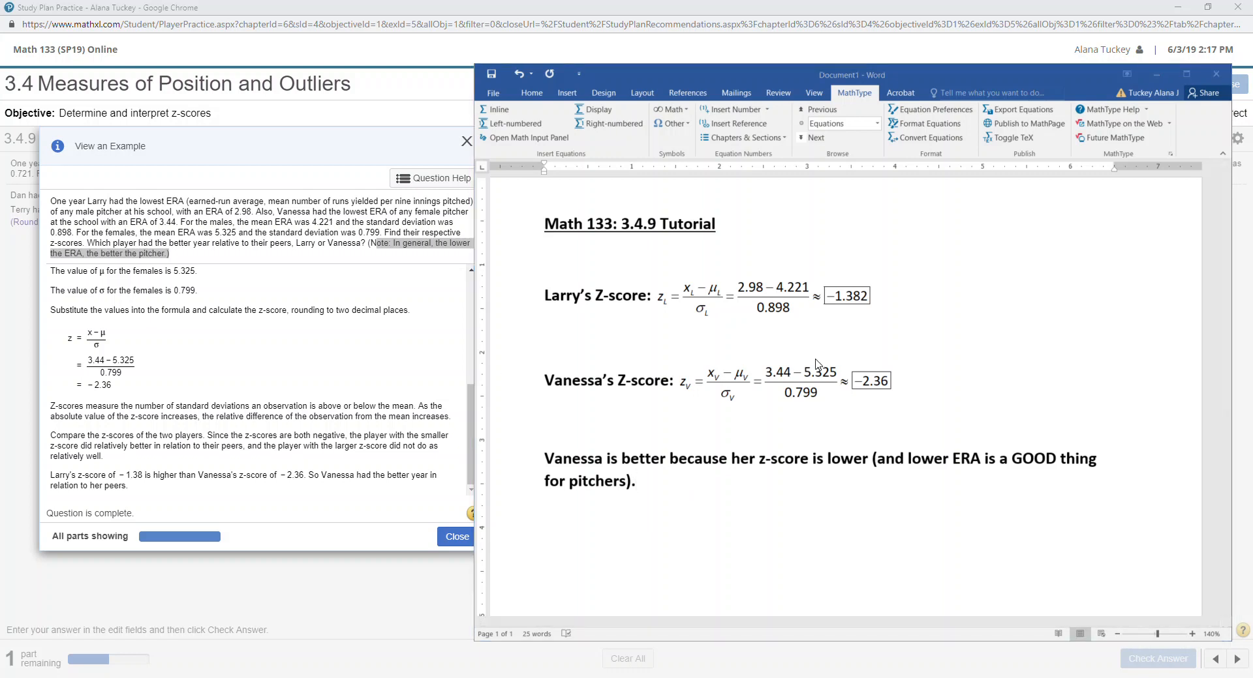
pyautogui.click(762, 406)
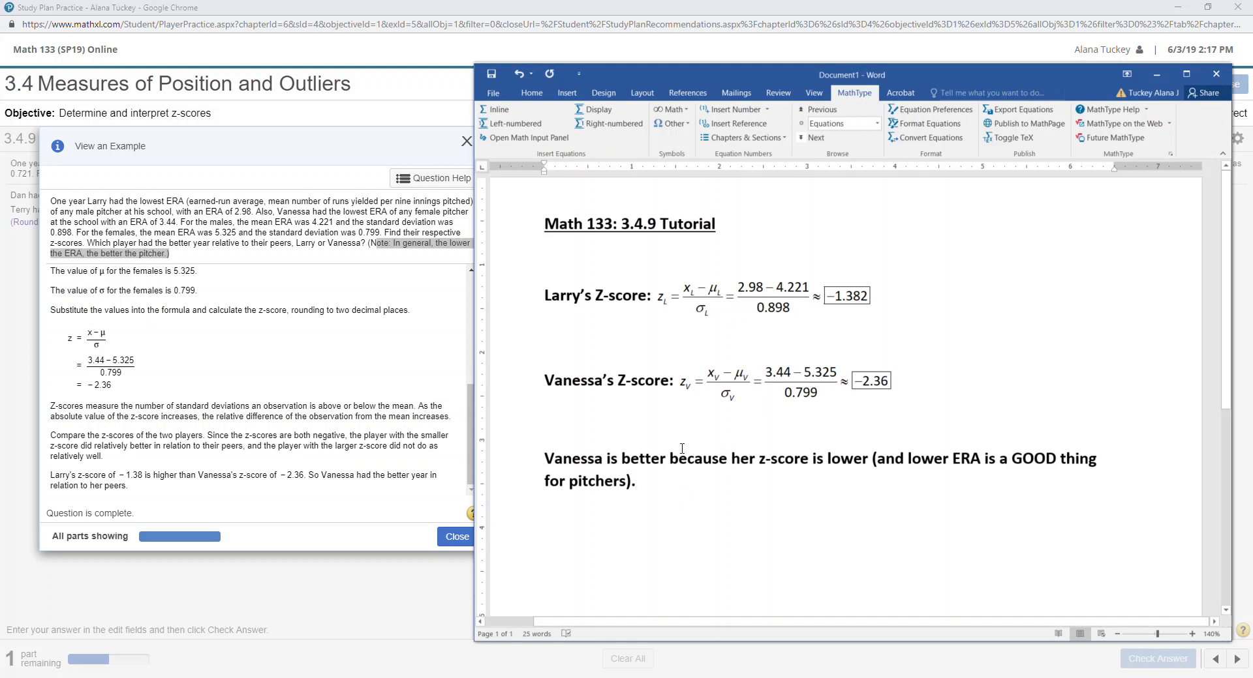